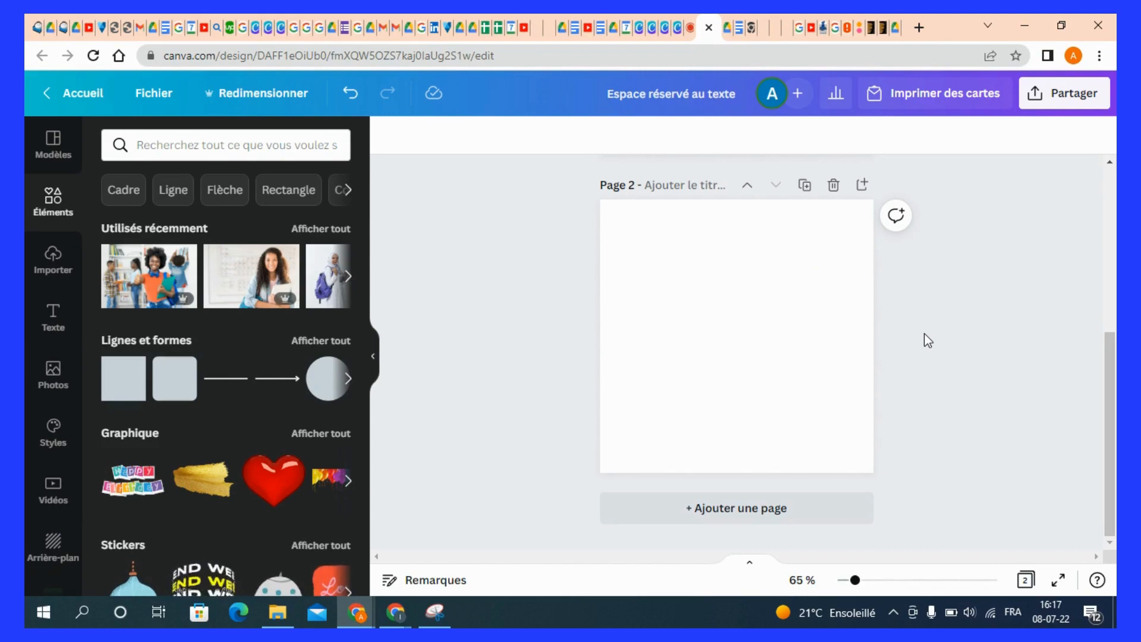
Step: Add a title near the top of page 2, with a subtitle and a body text line beneath it
click(54, 318)
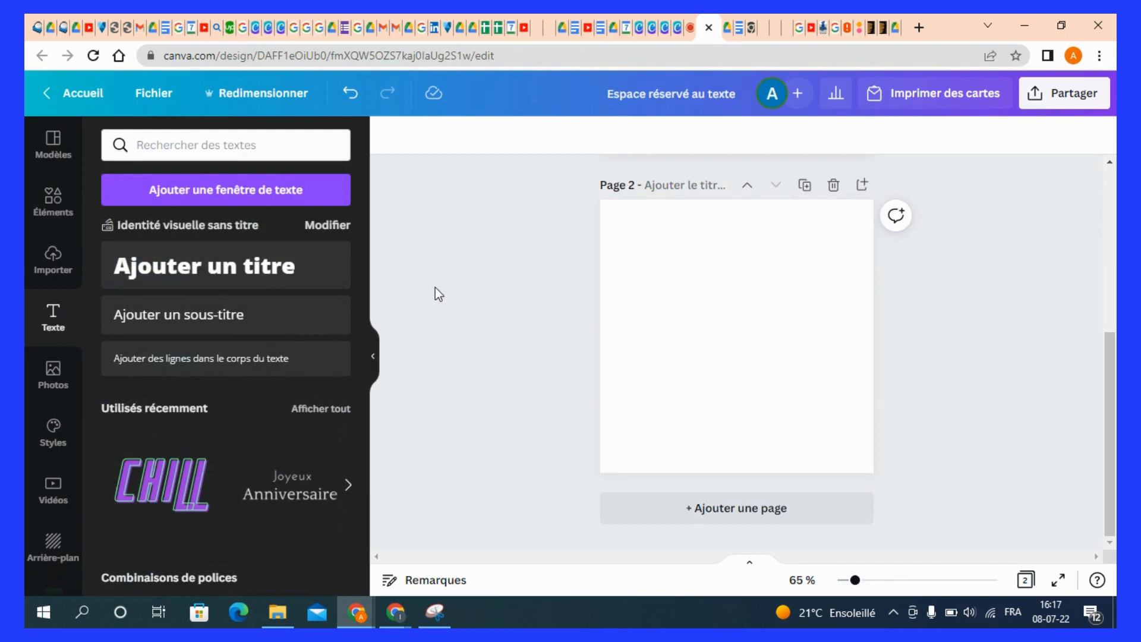
click(274, 283)
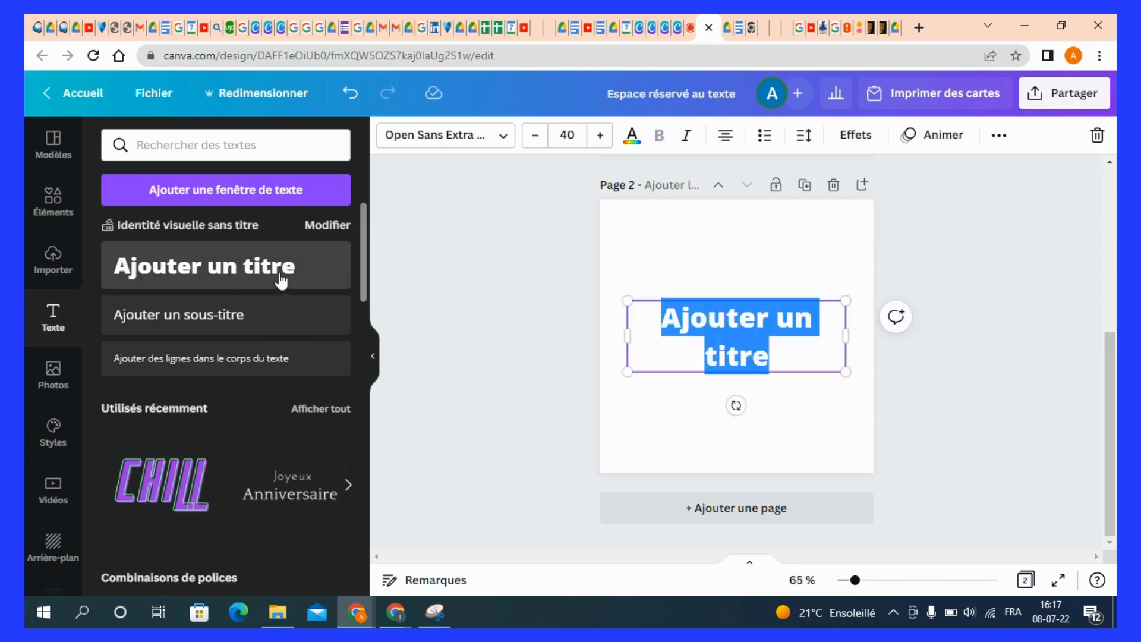
click(726, 309)
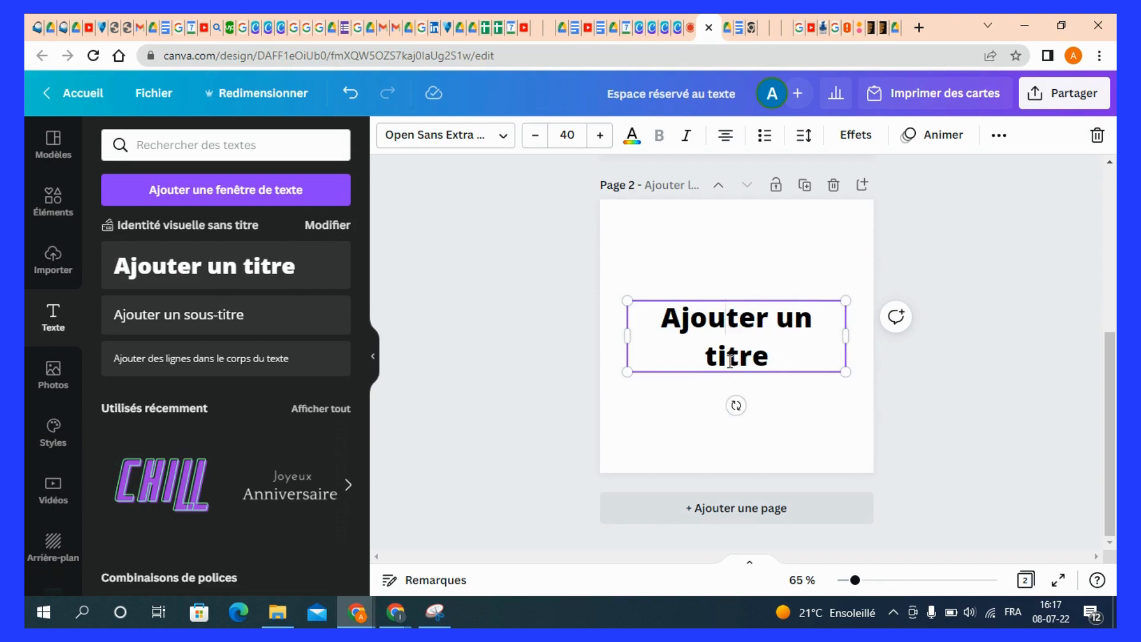
drag(735, 372, 733, 303)
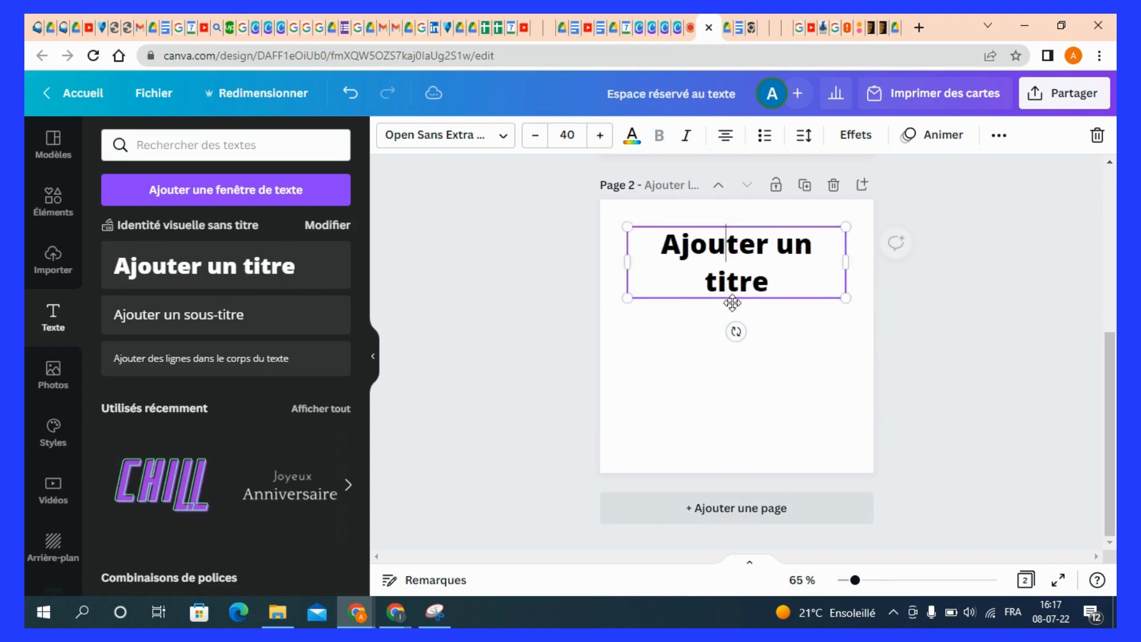
click(286, 326)
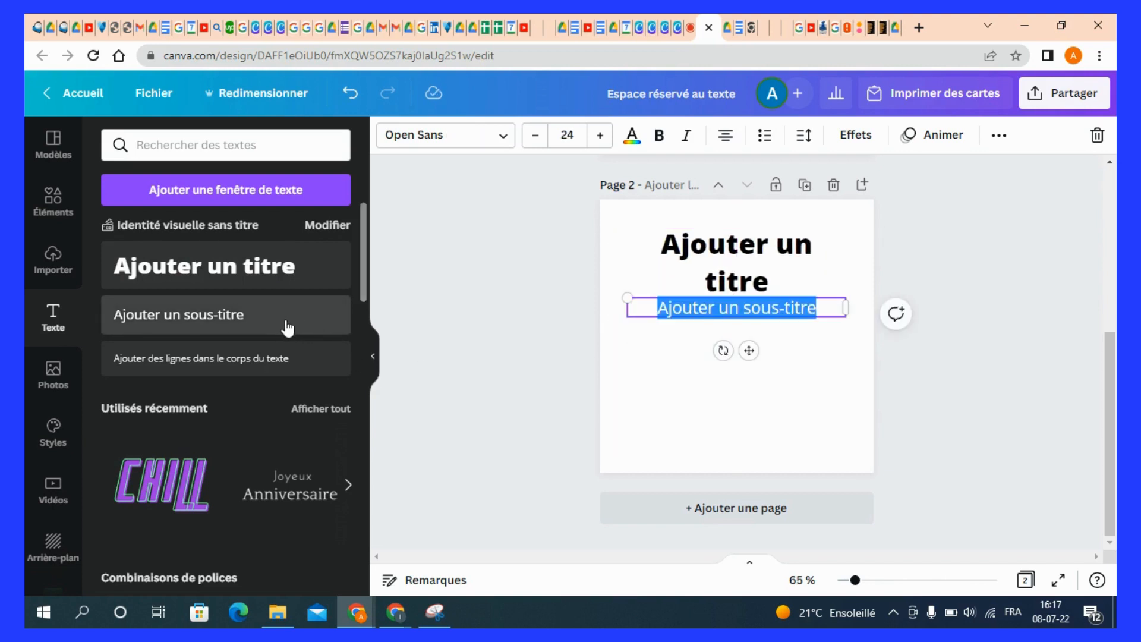
click(290, 359)
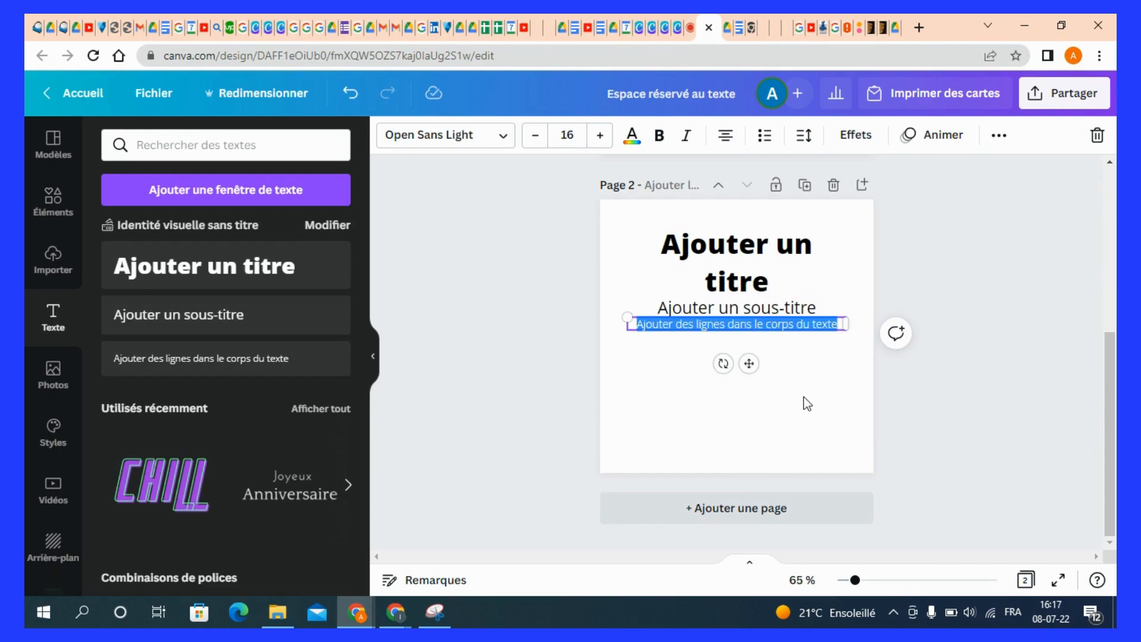
Step: Replace the title's placeholder text with "TITRE 1"
click(753, 255)
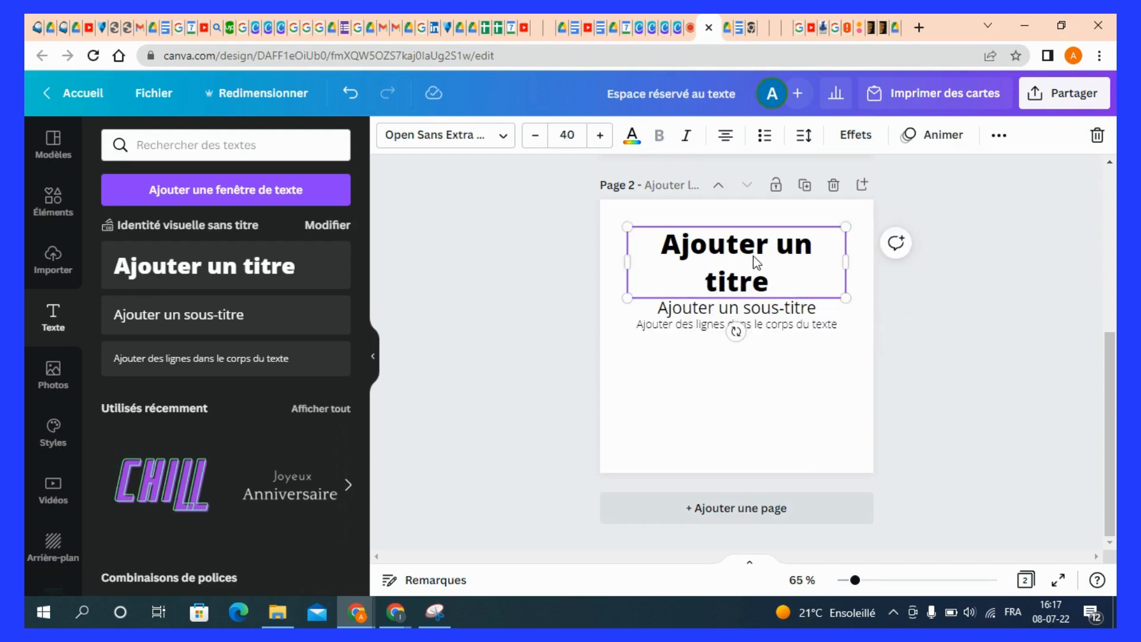
double_click(773, 283)
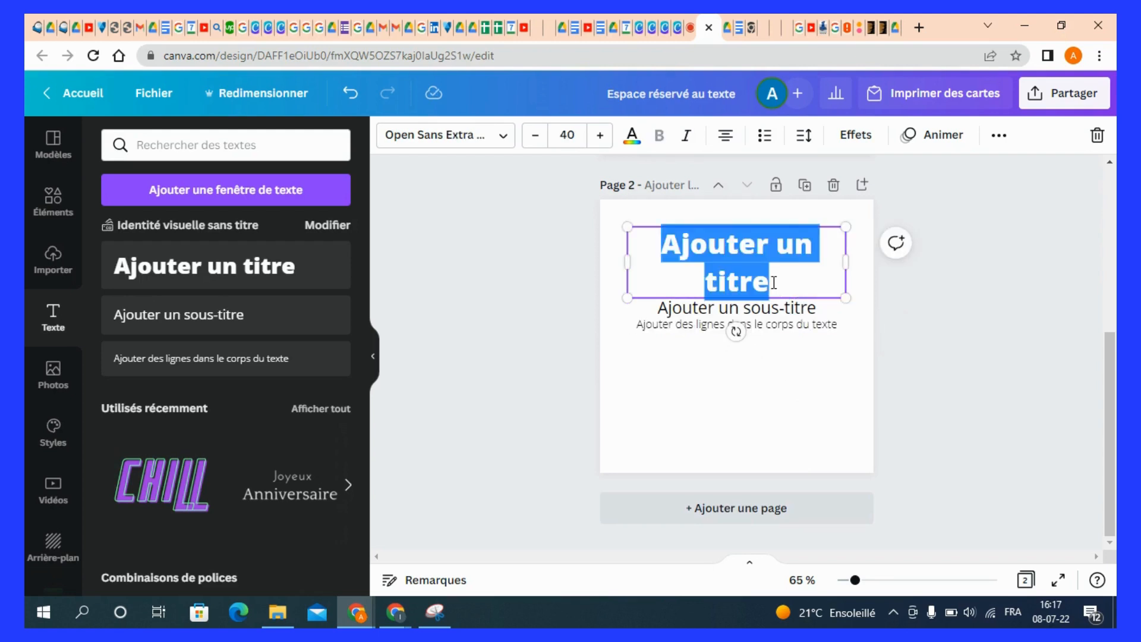
text(TITR)
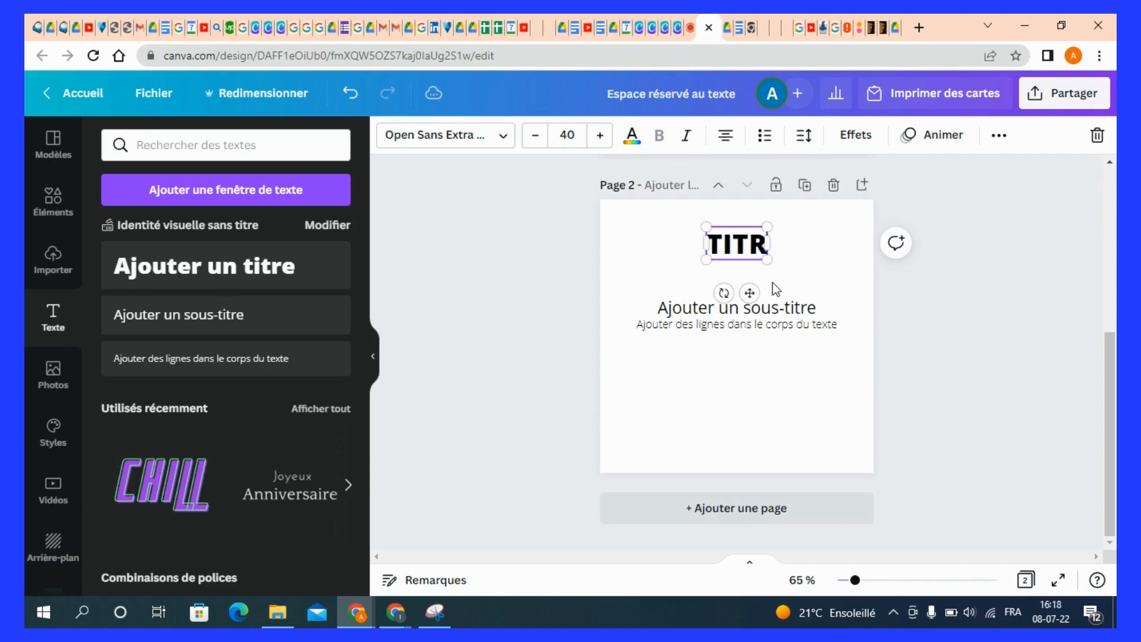
text(E 1)
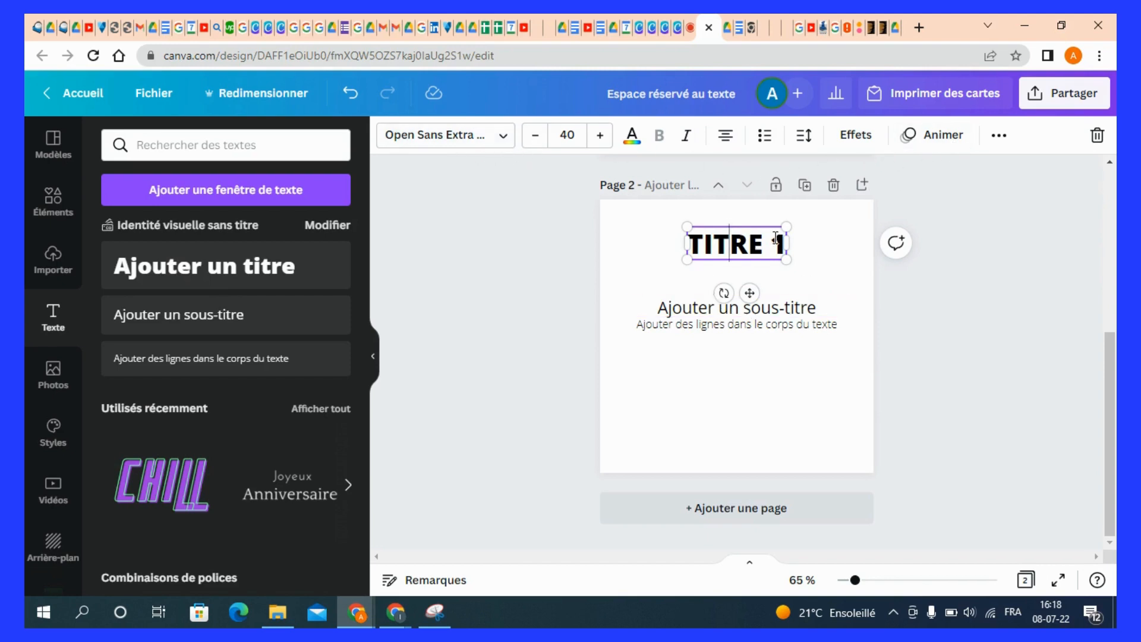
Step: Change the title's font to Open Sauce SemiBold
click(507, 144)
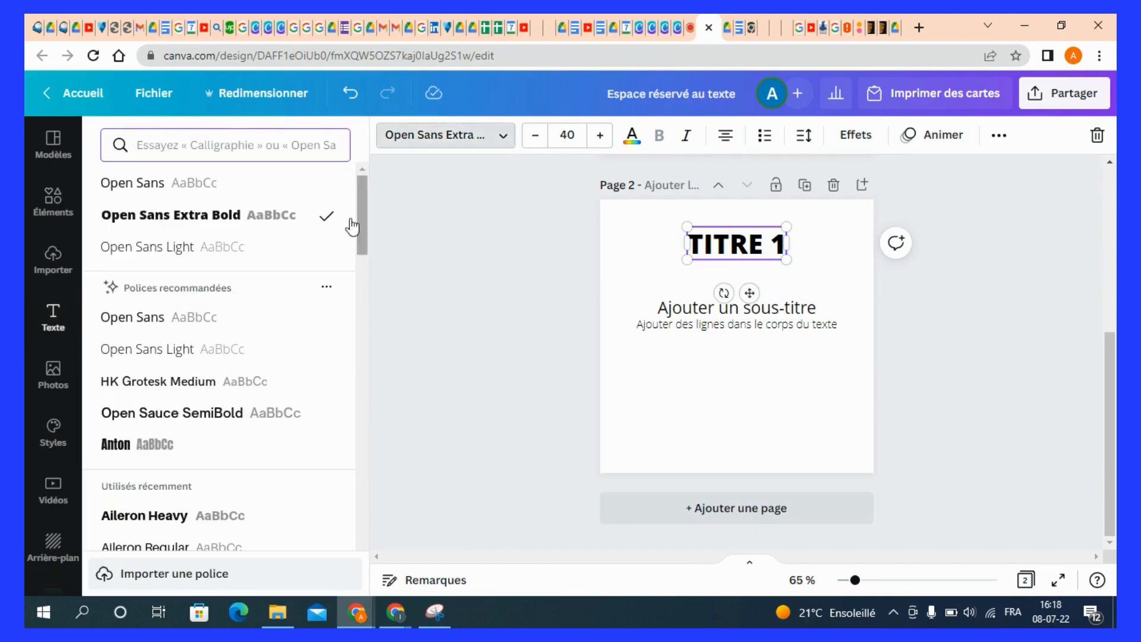
scroll(268, 350, down, 1)
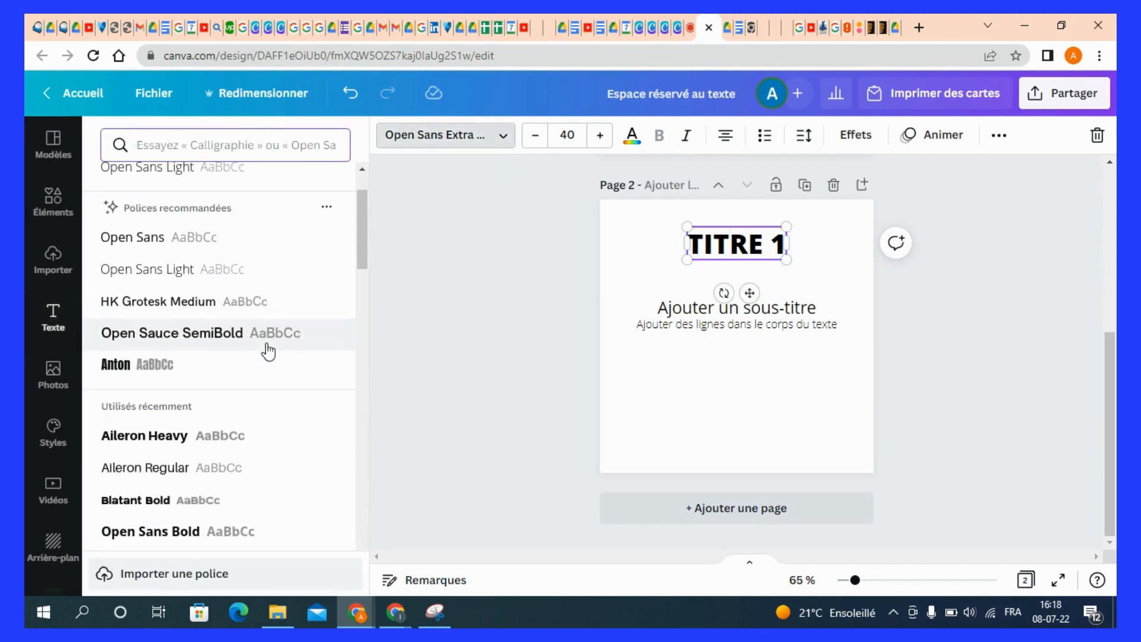
click(213, 345)
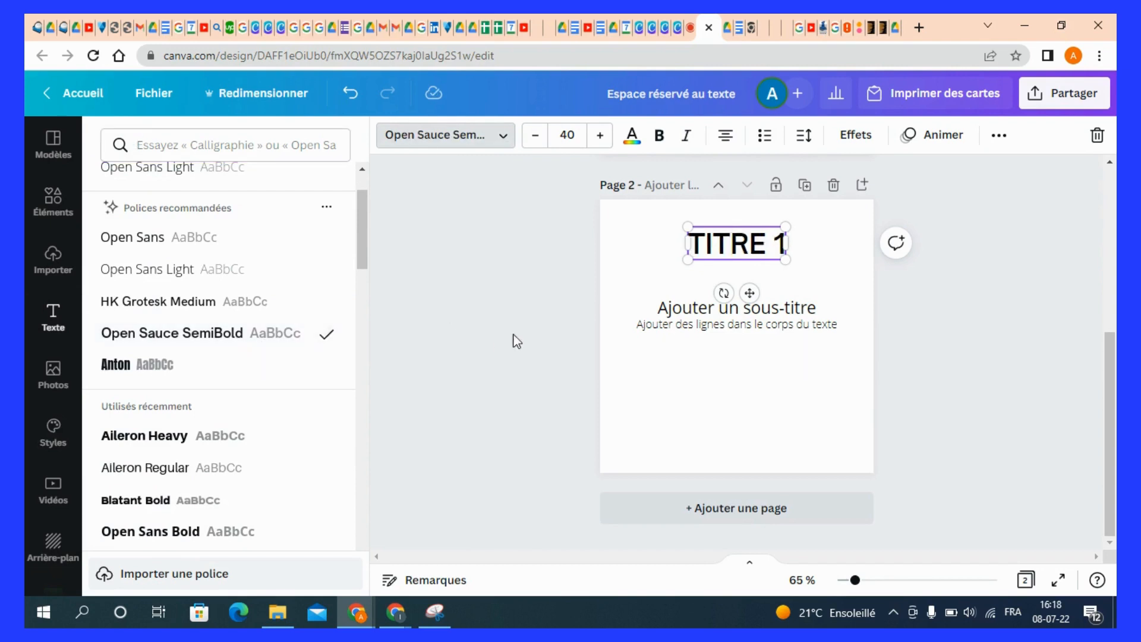
key(Escape)
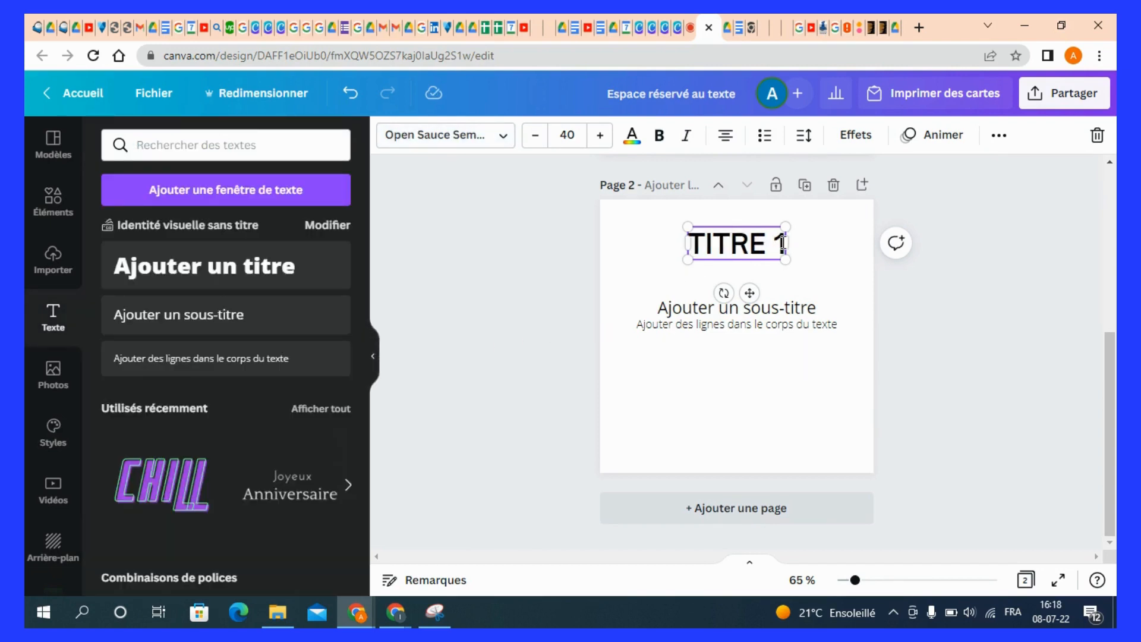
Step: Apply the imported font FARRAY Regular to the whole "TITRE 1" text
drag(782, 244, 664, 222)
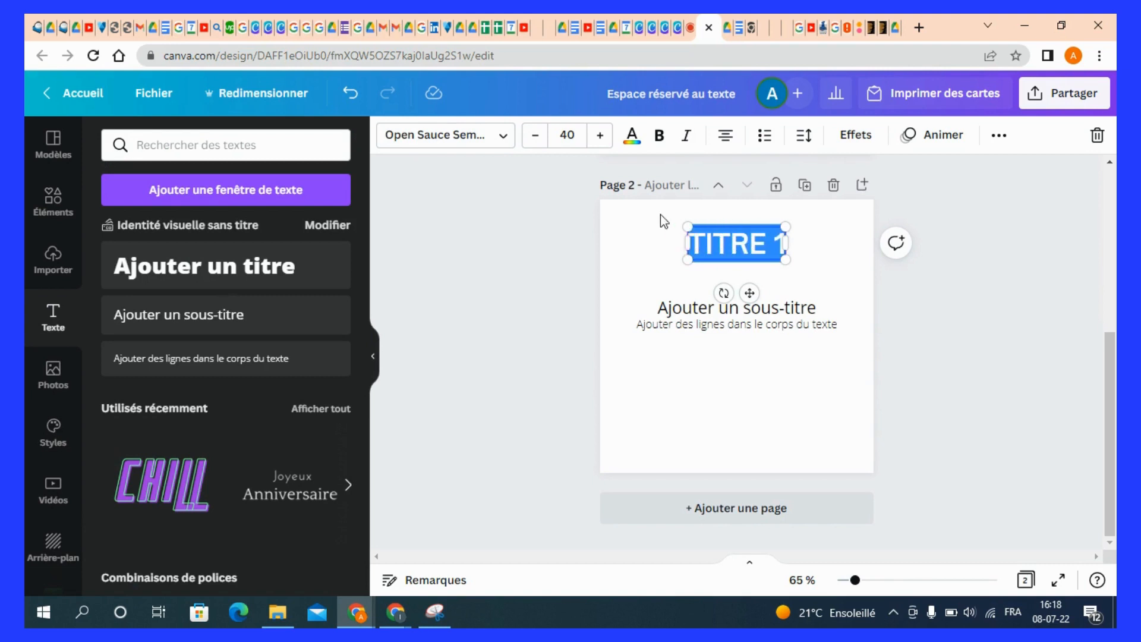
click(506, 142)
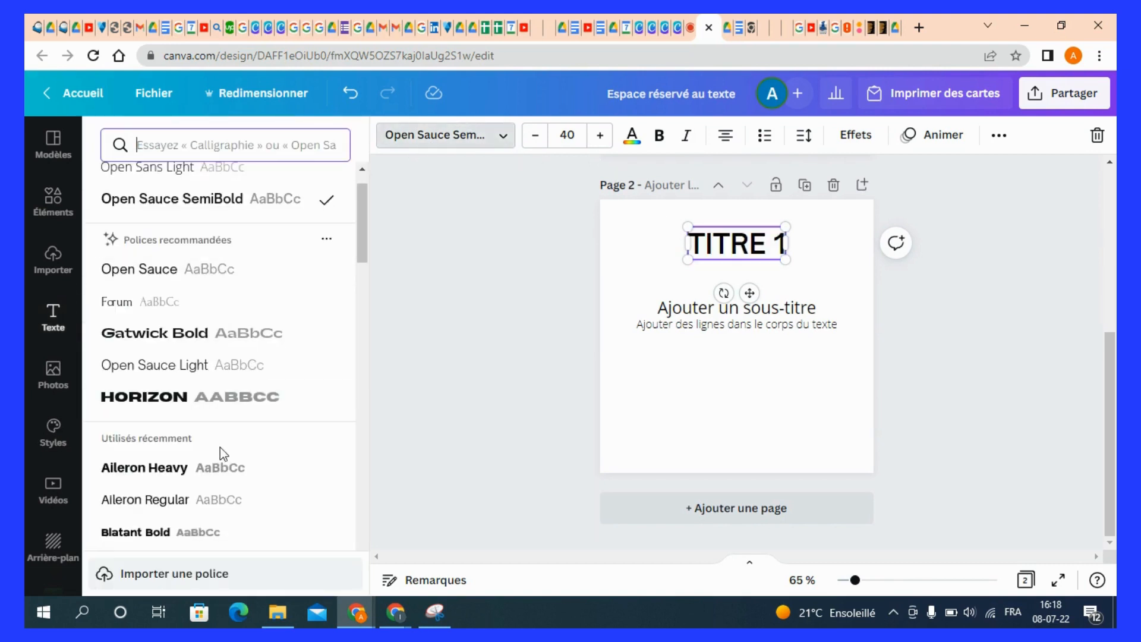
scroll(238, 442, up, 1)
scroll(246, 425, down, 5)
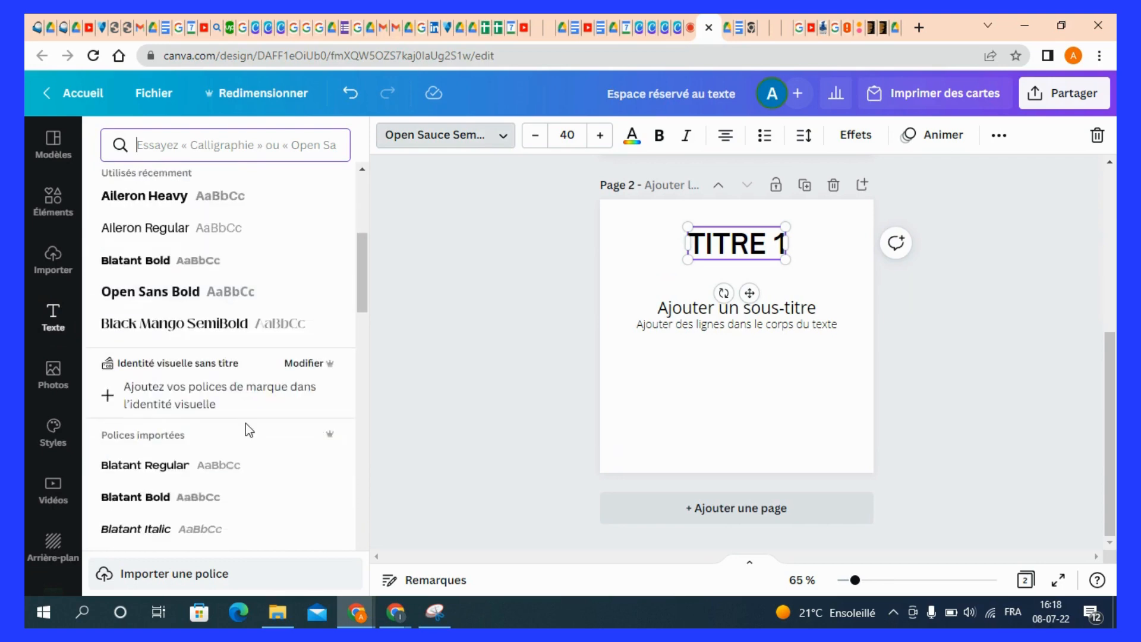
click(208, 354)
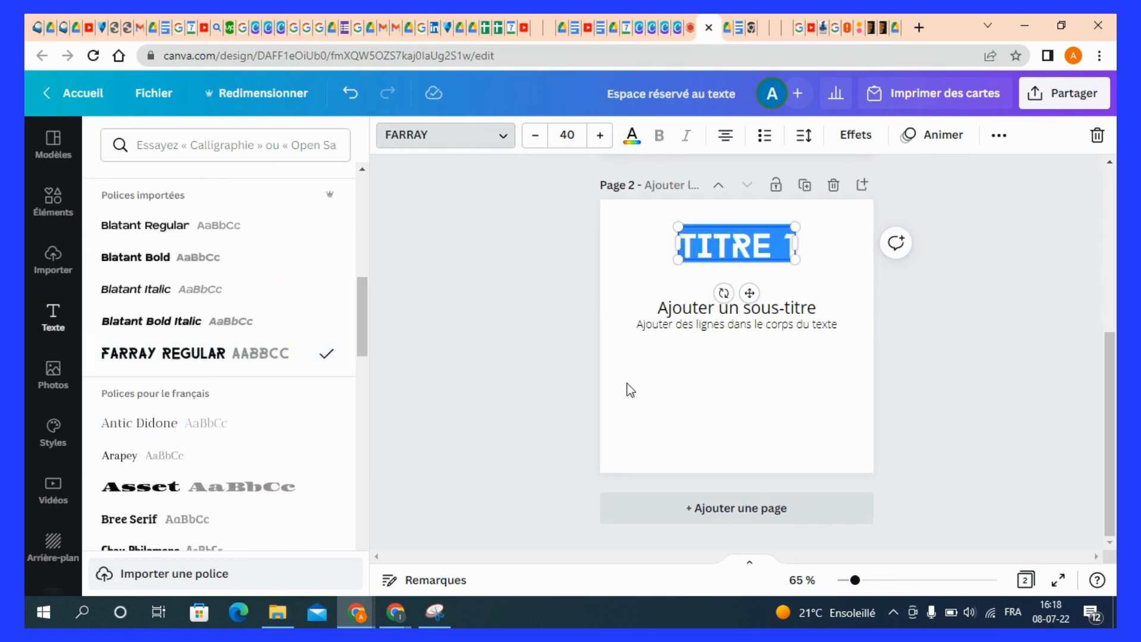
key(Escape)
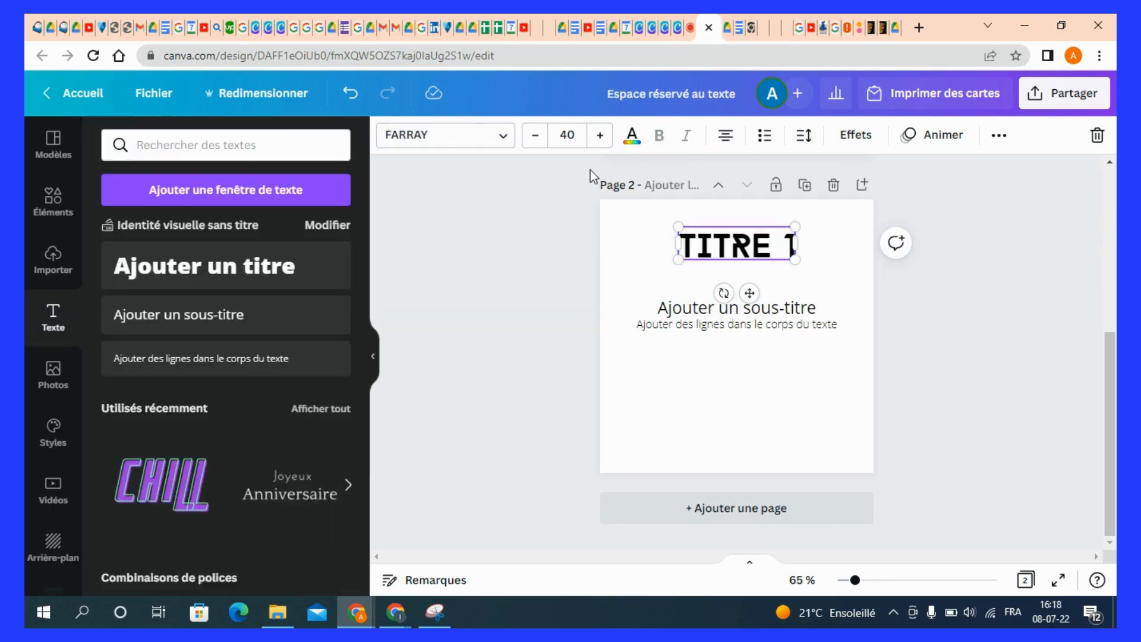
Step: Increase the title's font size to 46
click(601, 141)
click(602, 141)
click(601, 141)
click(601, 142)
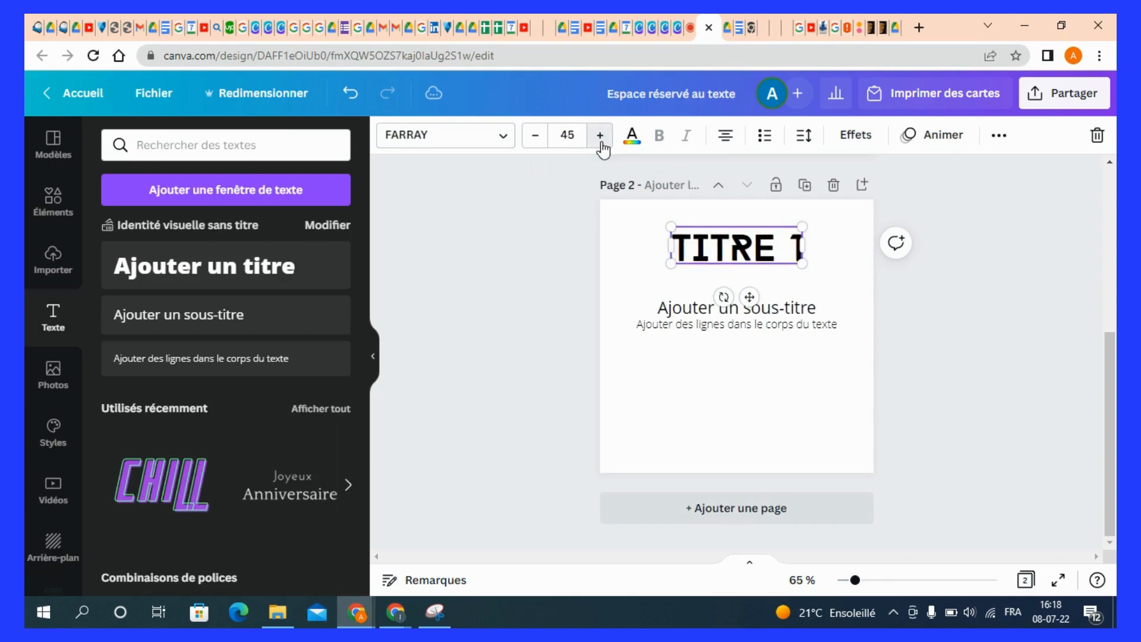
click(602, 142)
click(601, 142)
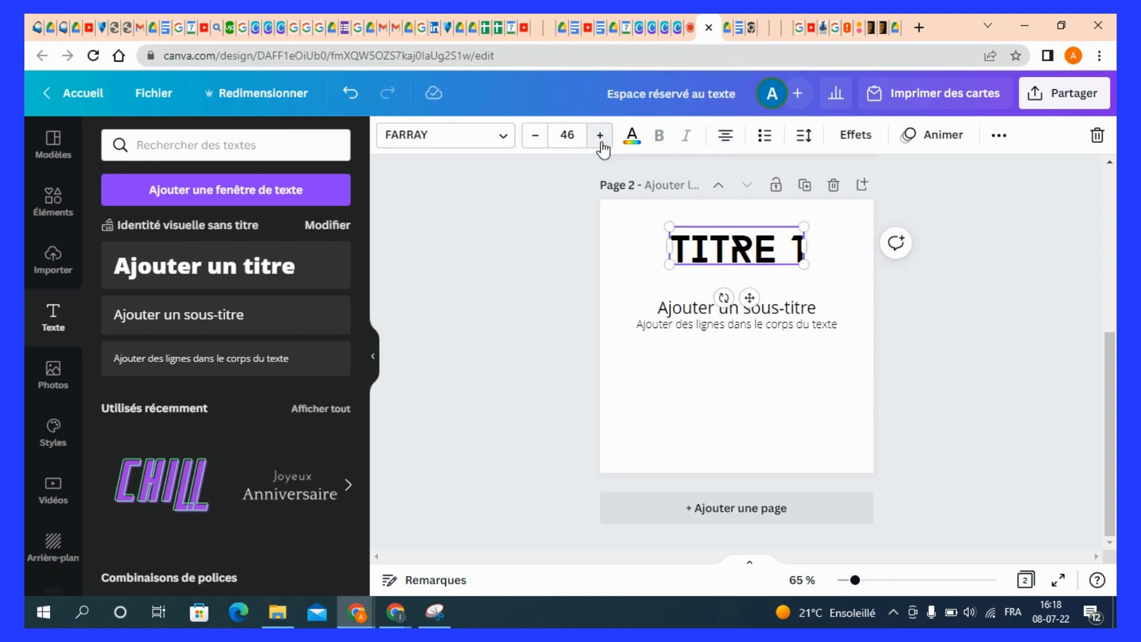
Step: Reduce the title's font size to 41
click(534, 143)
click(534, 142)
click(534, 142)
click(534, 142)
click(534, 143)
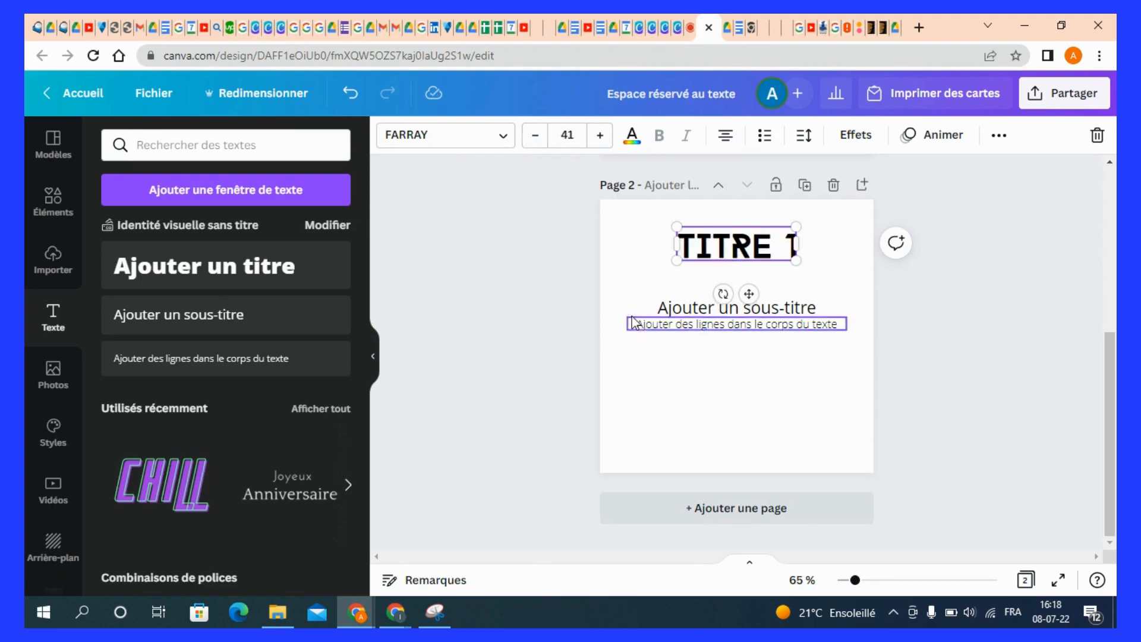
Step: Color the title text dark green, using a swatch from the green logo palette
click(634, 139)
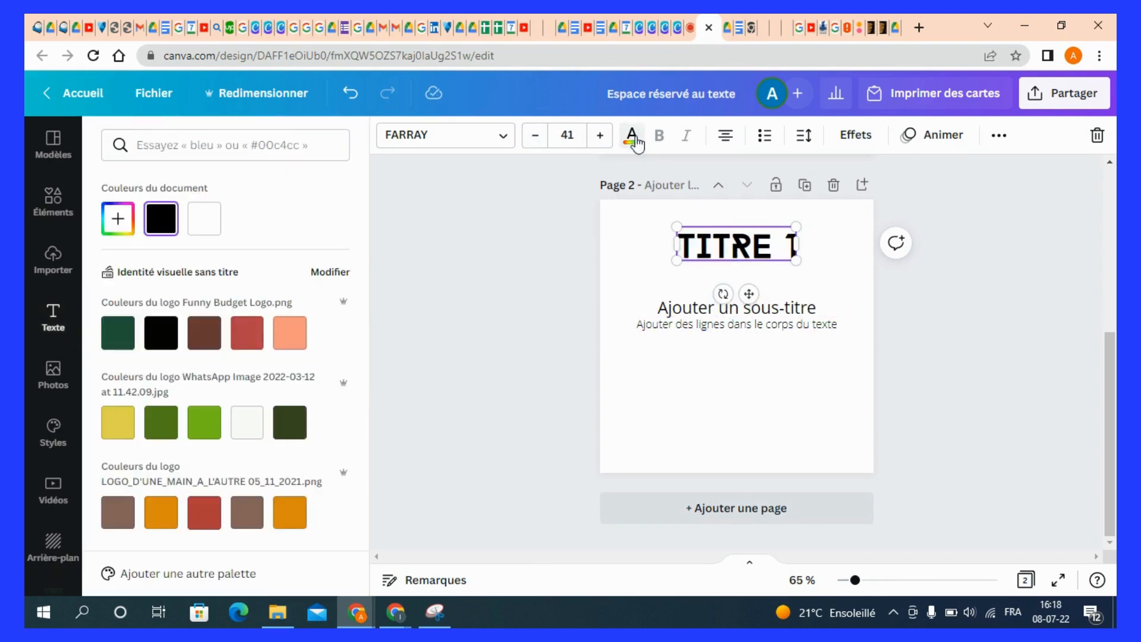
click(169, 419)
Step: Make the subtitle bold and the body text line italic
click(703, 315)
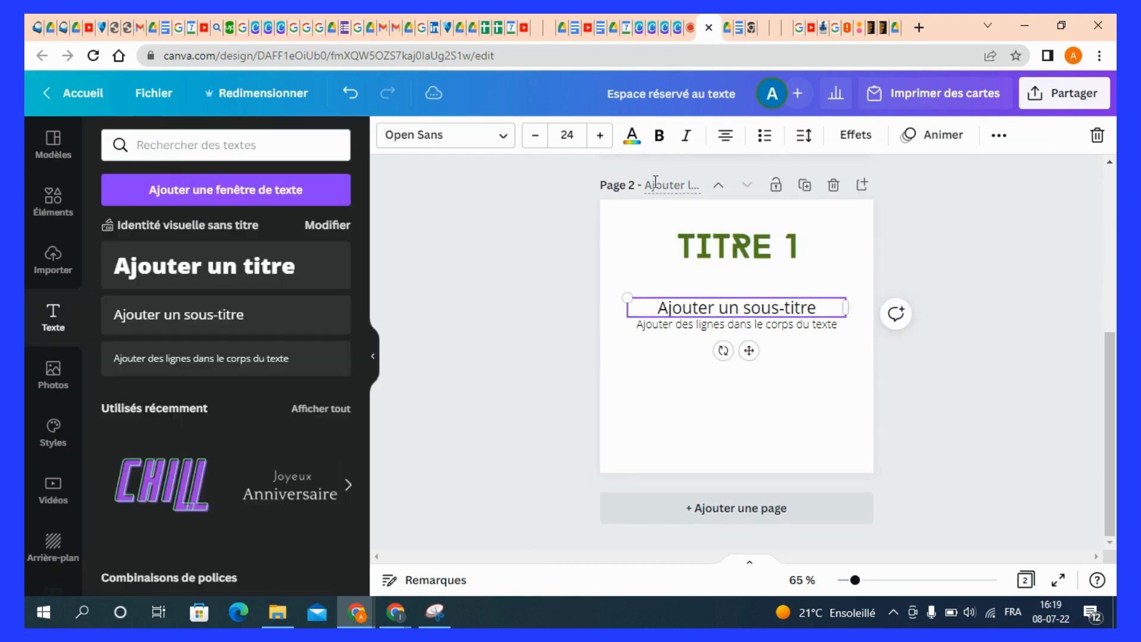
click(659, 136)
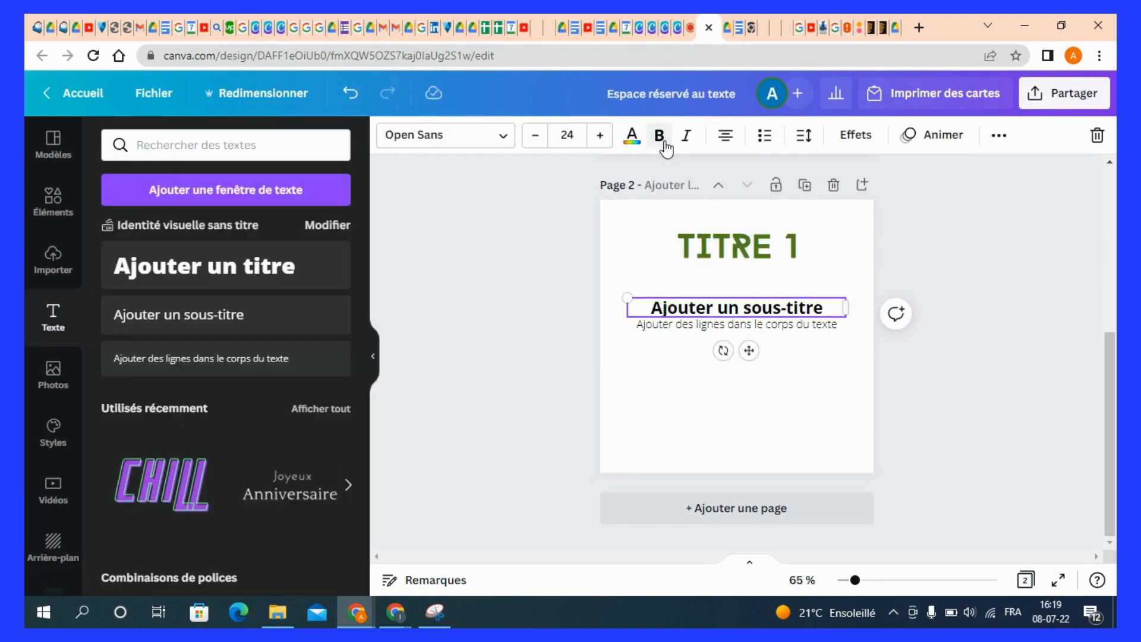
click(719, 330)
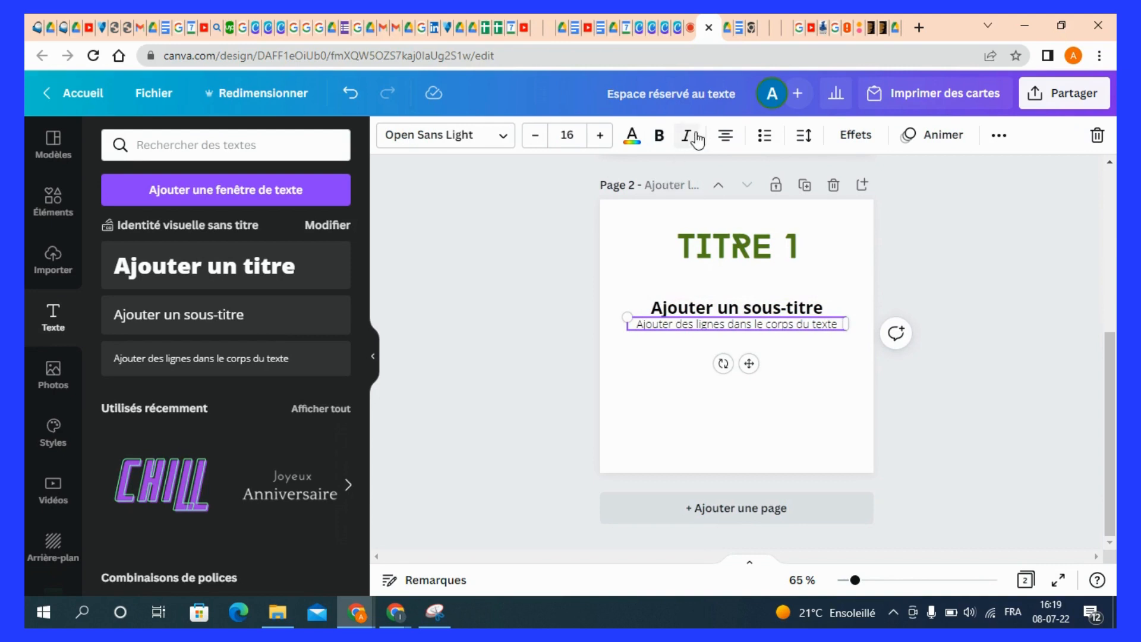
click(688, 137)
Step: Try other alignments on the subtitle, cycling back to centered
click(702, 307)
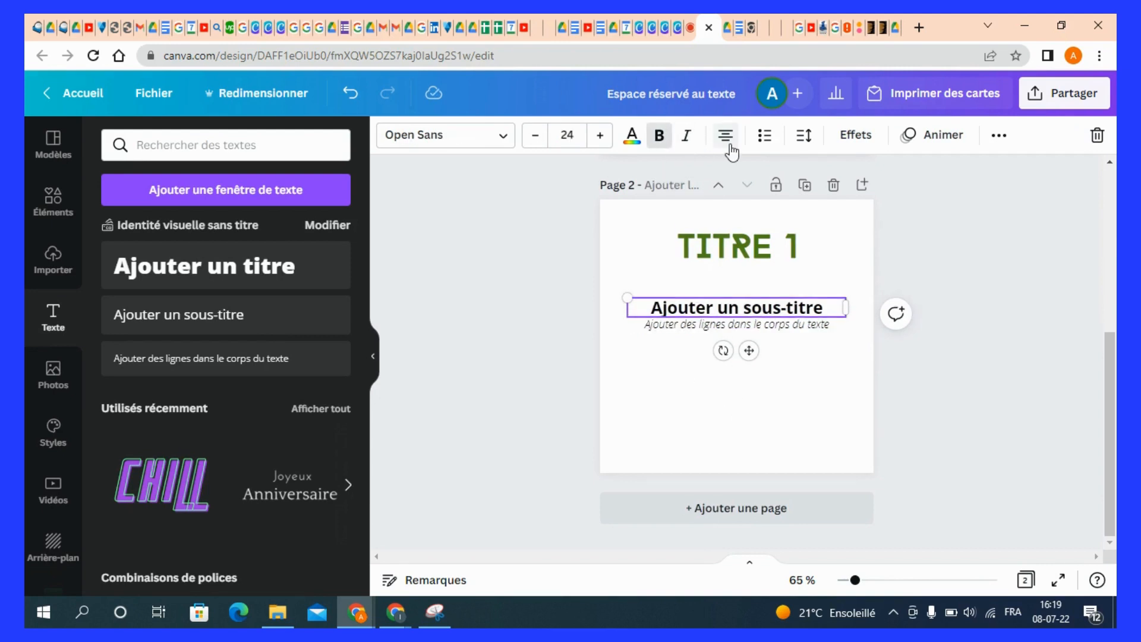
click(726, 136)
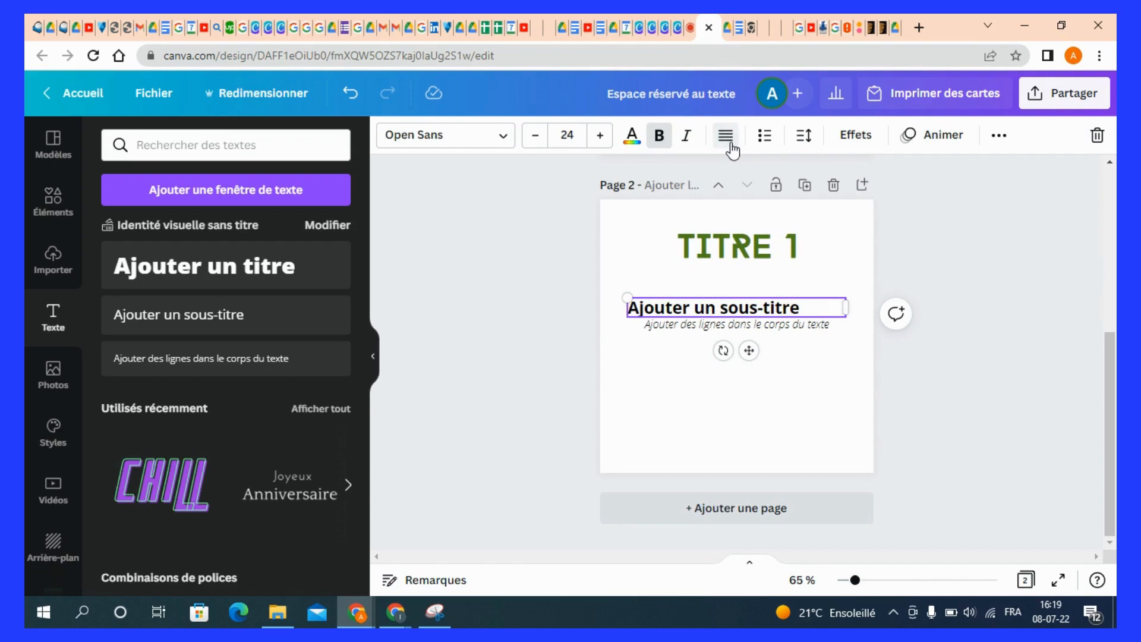
click(725, 136)
click(730, 143)
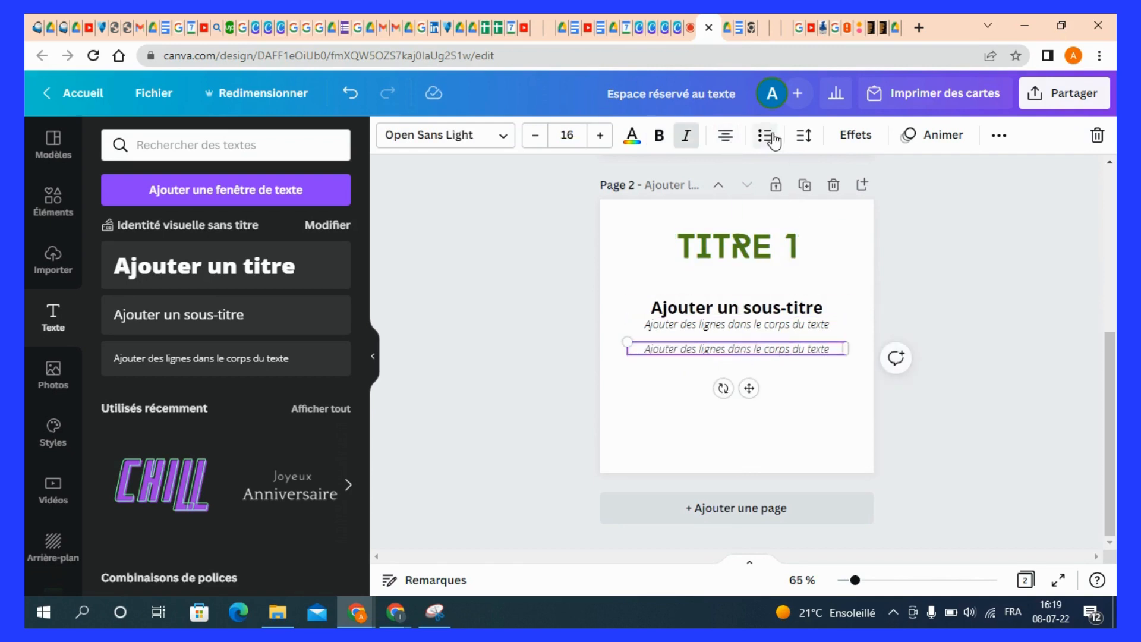
Step: Turn the lower copy of the body text into a bulleted list and add a second item, "deuxieme"
click(768, 136)
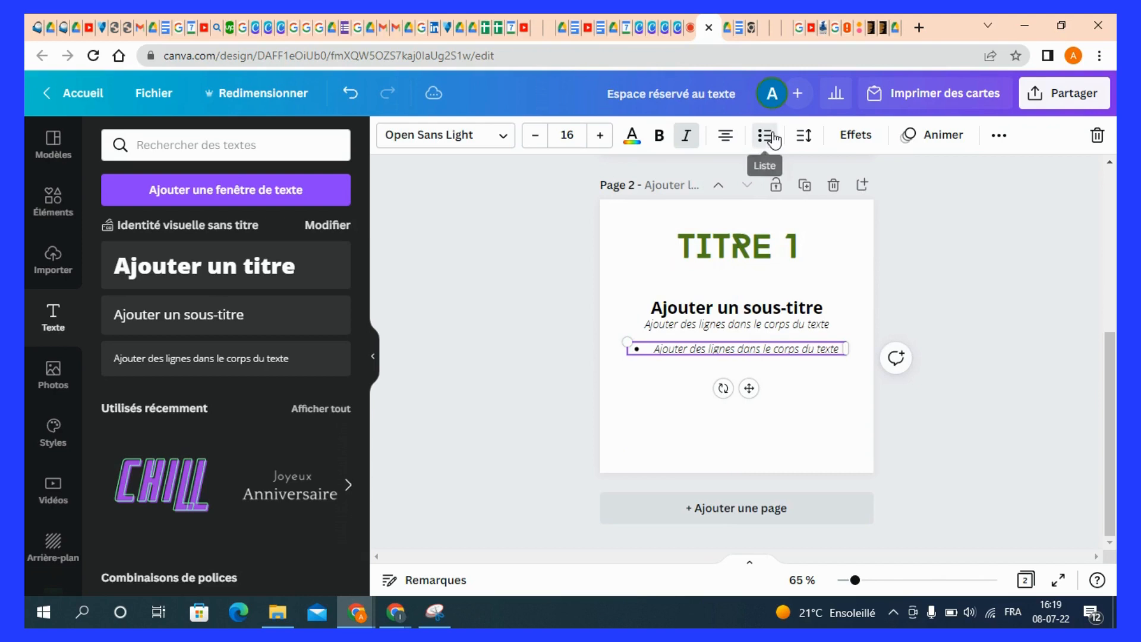
double_click(844, 348)
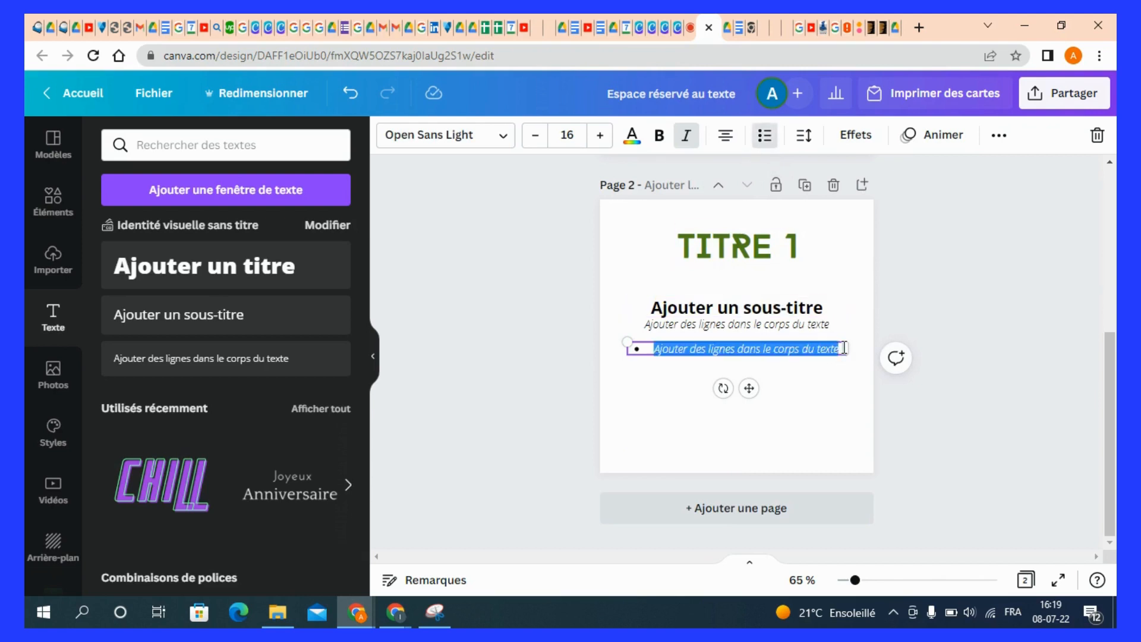
click(844, 347)
key(Return)
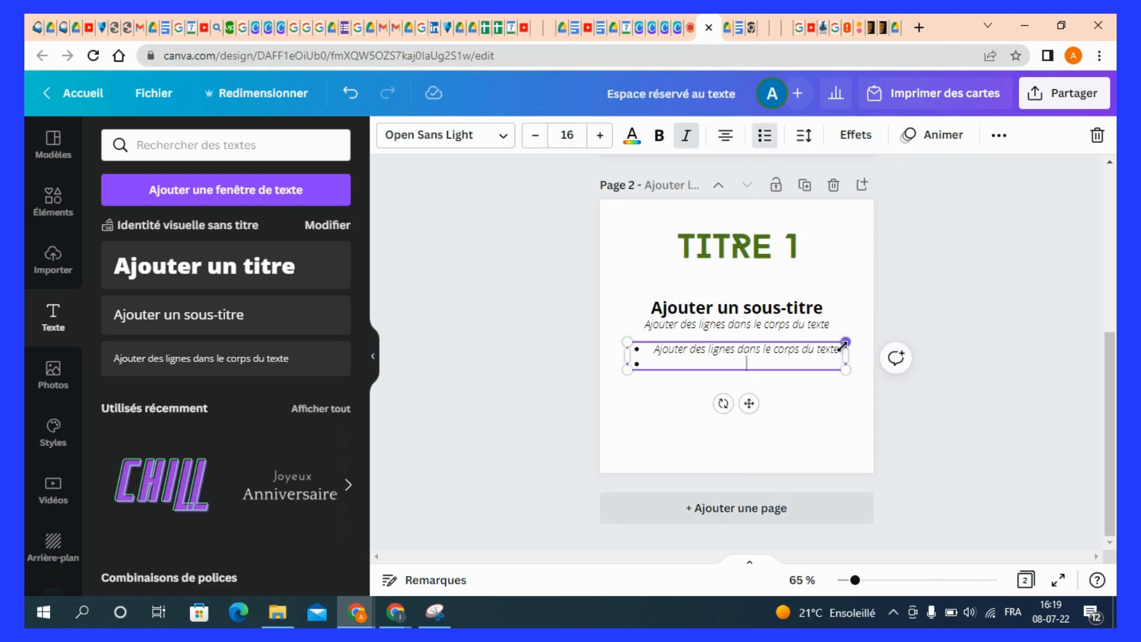
text(deuxieme)
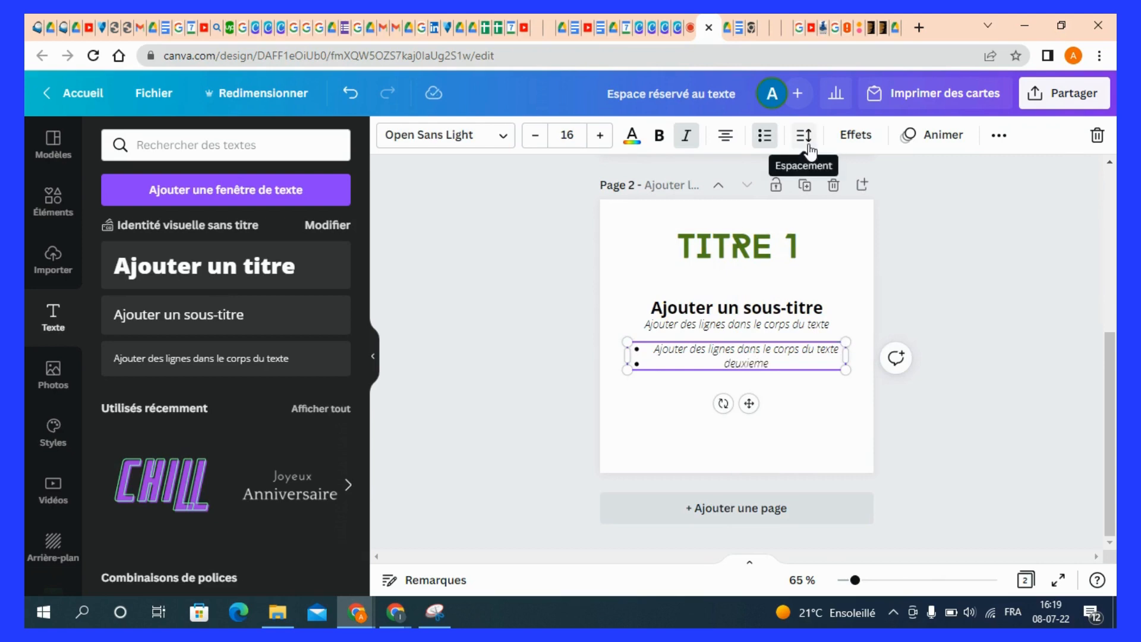
Step: Set the bulleted list's letter spacing to 14
click(805, 138)
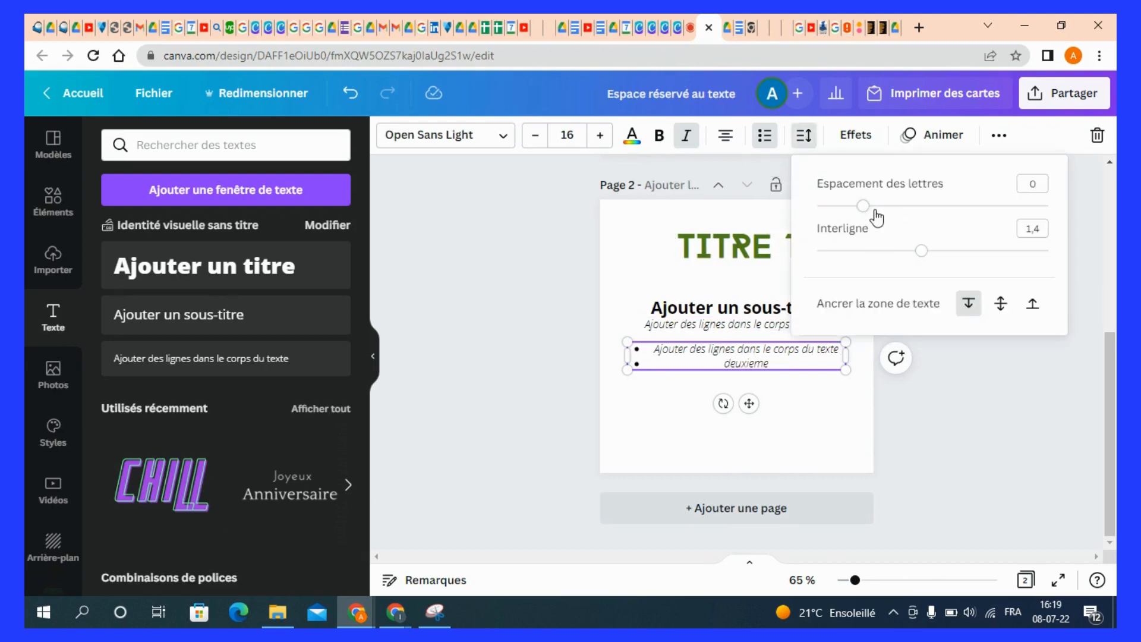
mouse_move(870, 211)
mouse_down()
mouse_move(885, 214)
mouse_move(868, 209)
mouse_up()
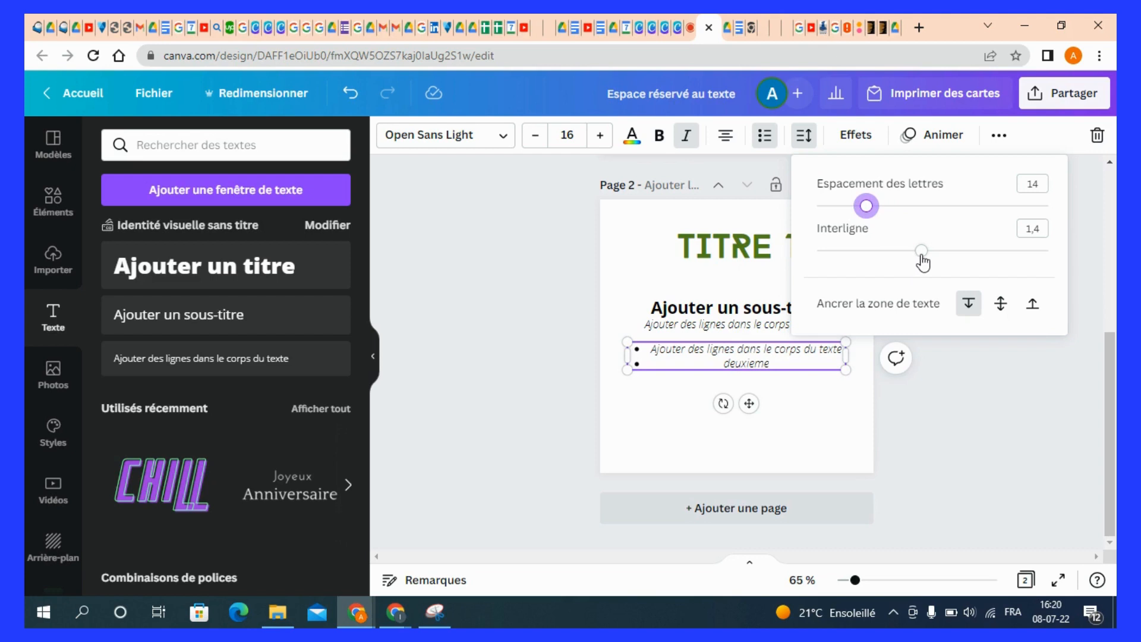
Step: Set the bulleted list's line spacing to 1.51
mouse_move(921, 252)
mouse_down()
mouse_move(905, 257)
mouse_move(982, 261)
mouse_move(936, 253)
mouse_up()
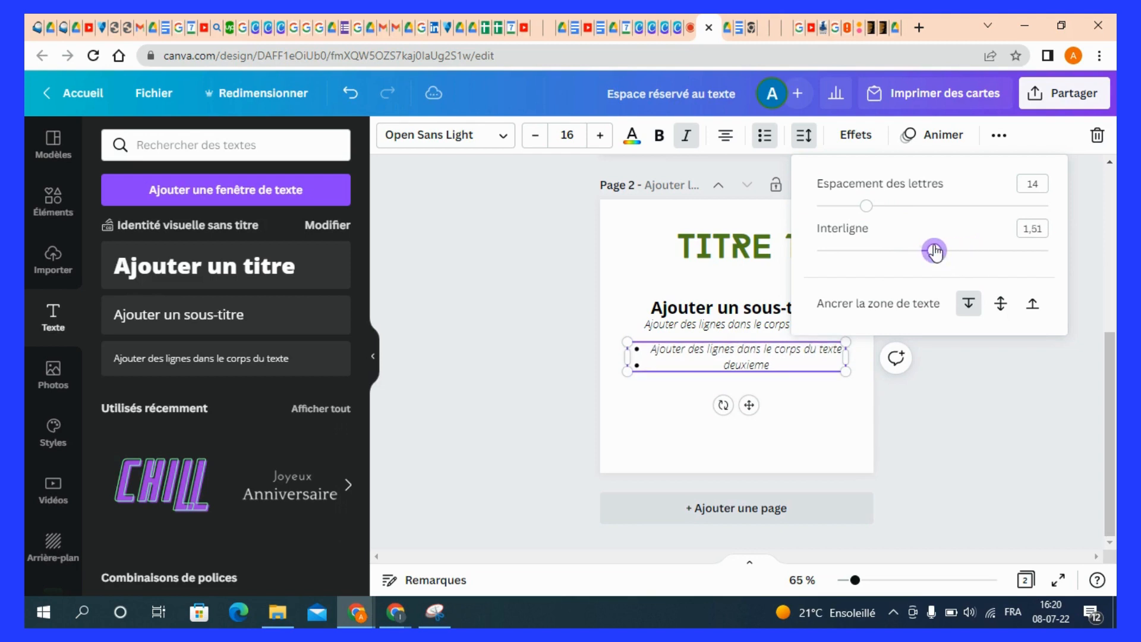
click(711, 280)
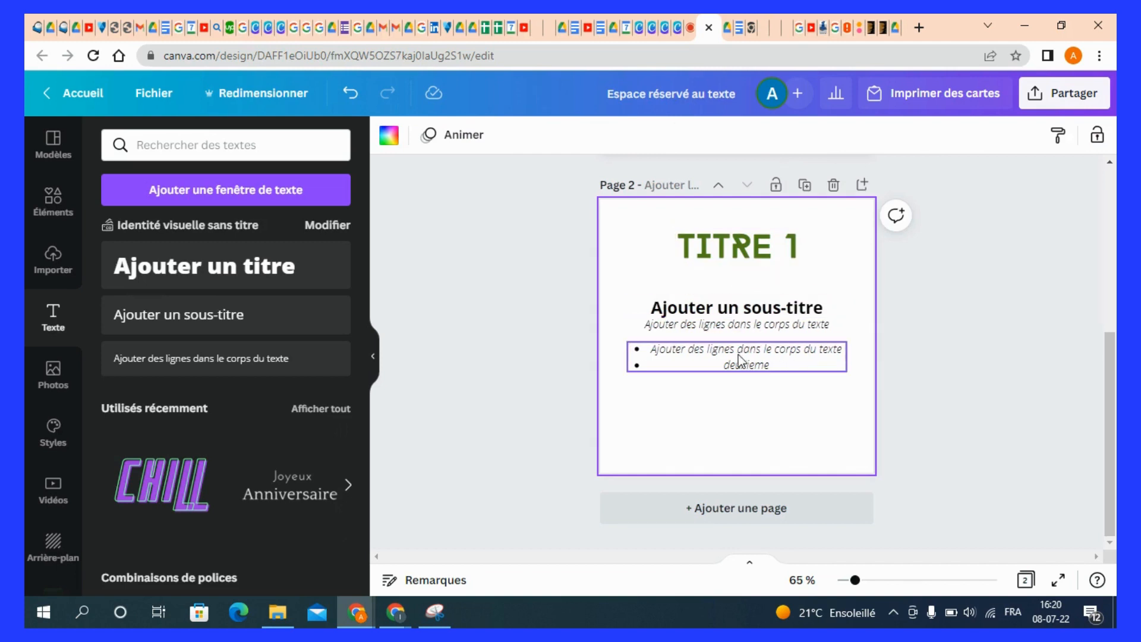
click(750, 262)
click(855, 135)
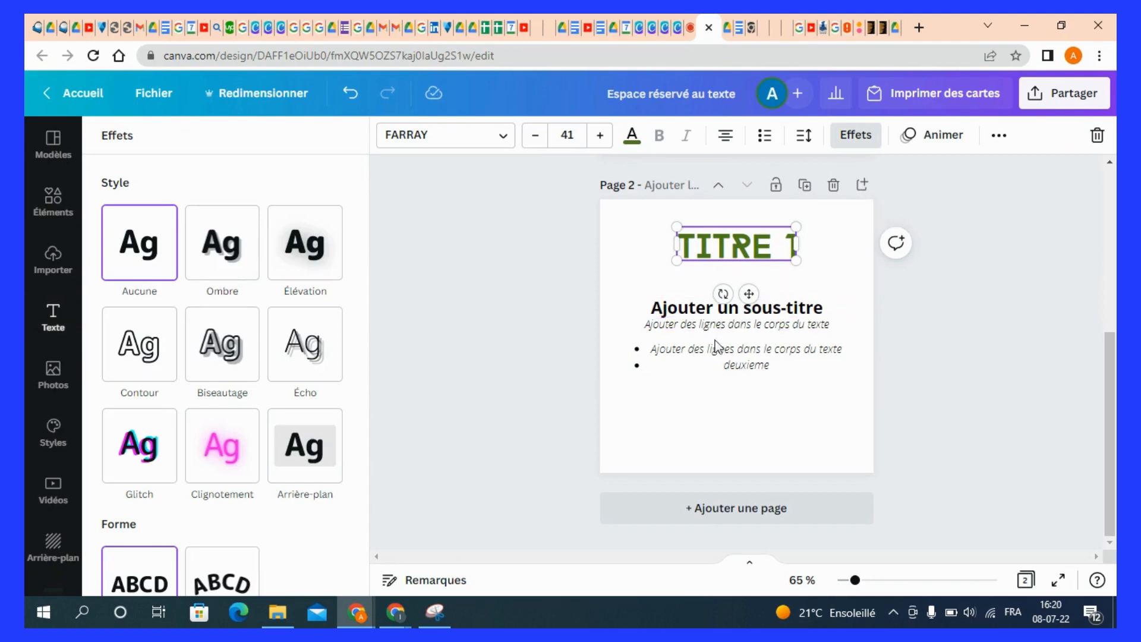
click(631, 254)
Step: Try light blue as the page 2 background, then settle on the dark blue default color
click(622, 269)
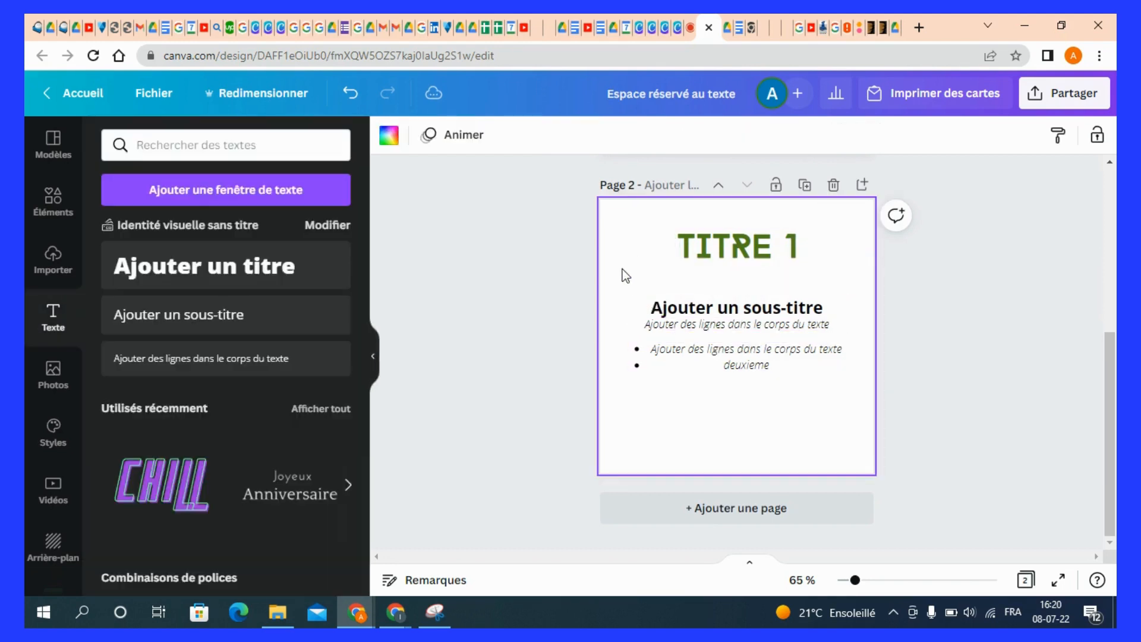
click(387, 138)
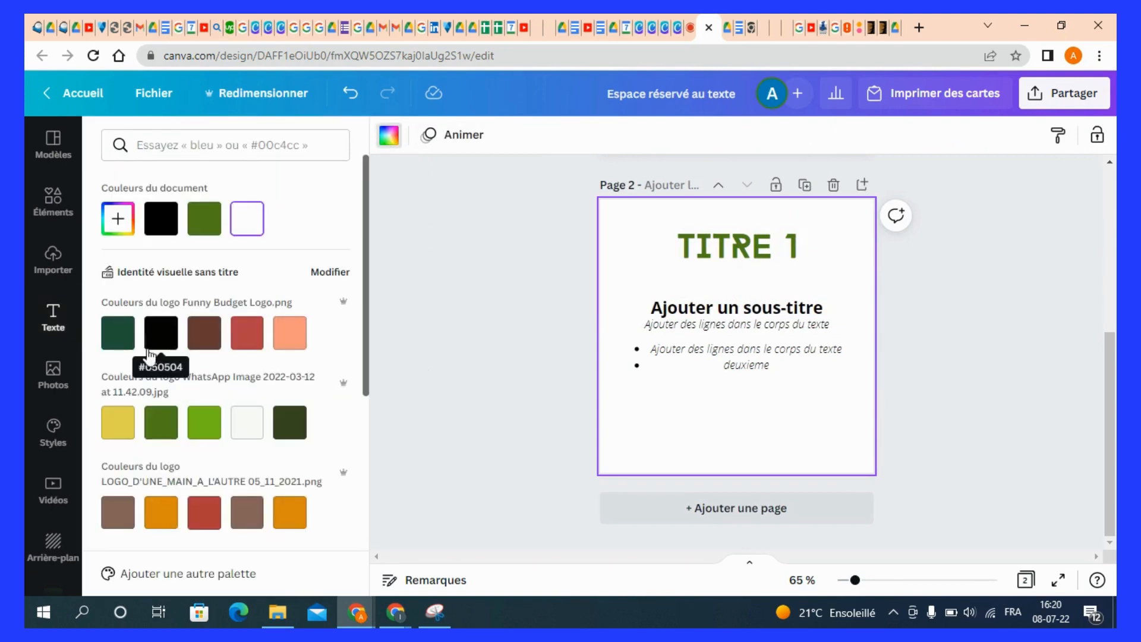
scroll(205, 423, down, 5)
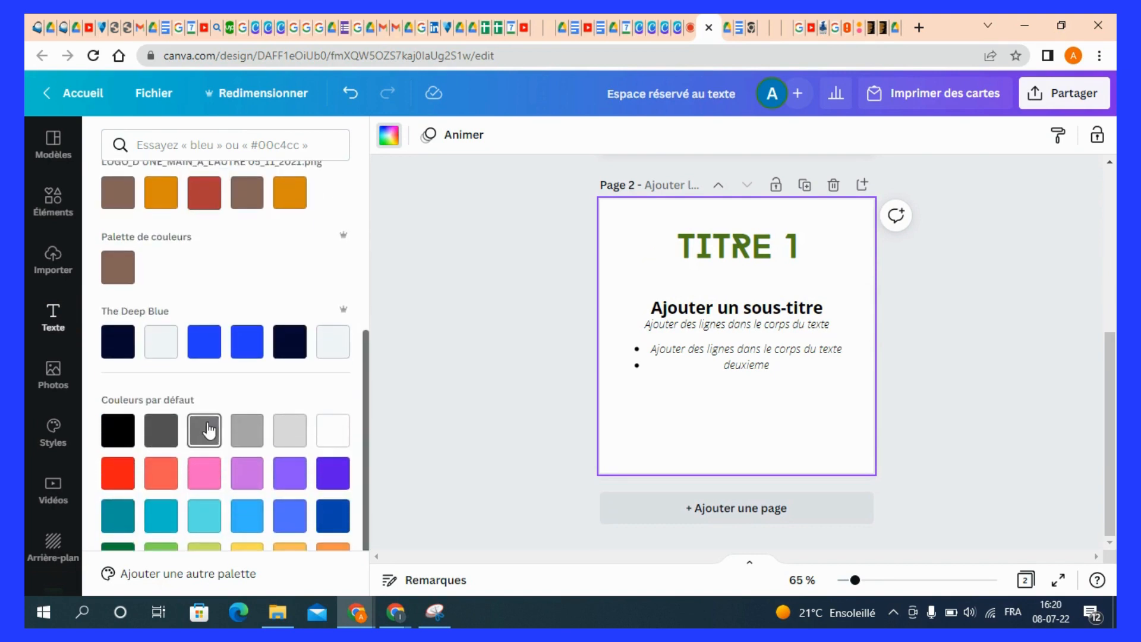
click(246, 471)
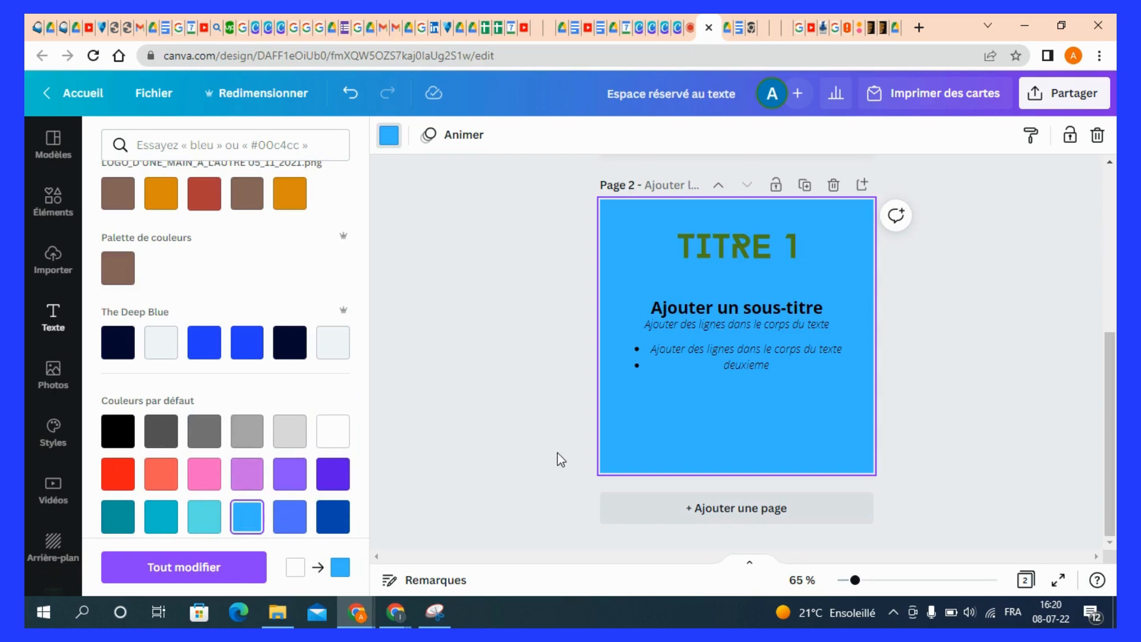
click(325, 522)
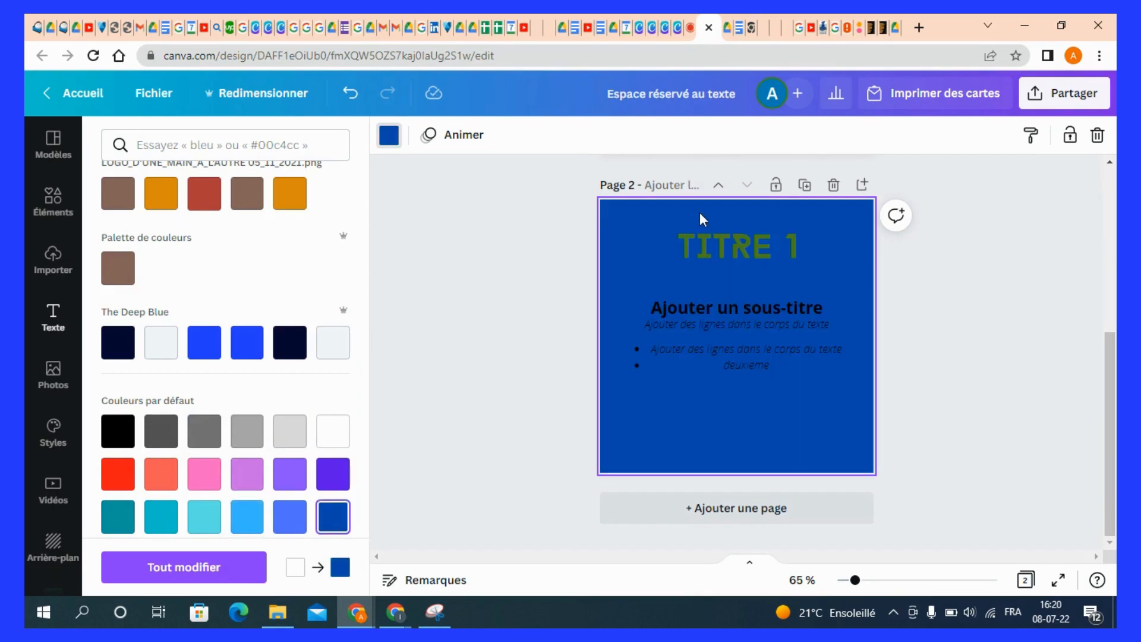
Step: Apply the Ombre text effect to the title "TITRE 1"
click(693, 256)
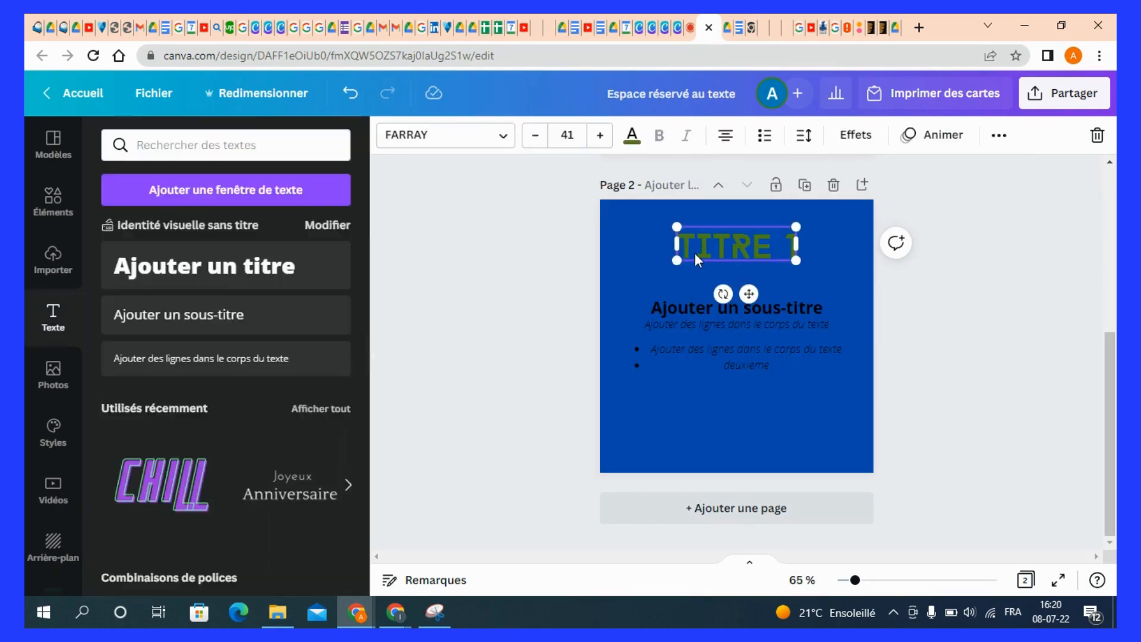
click(856, 138)
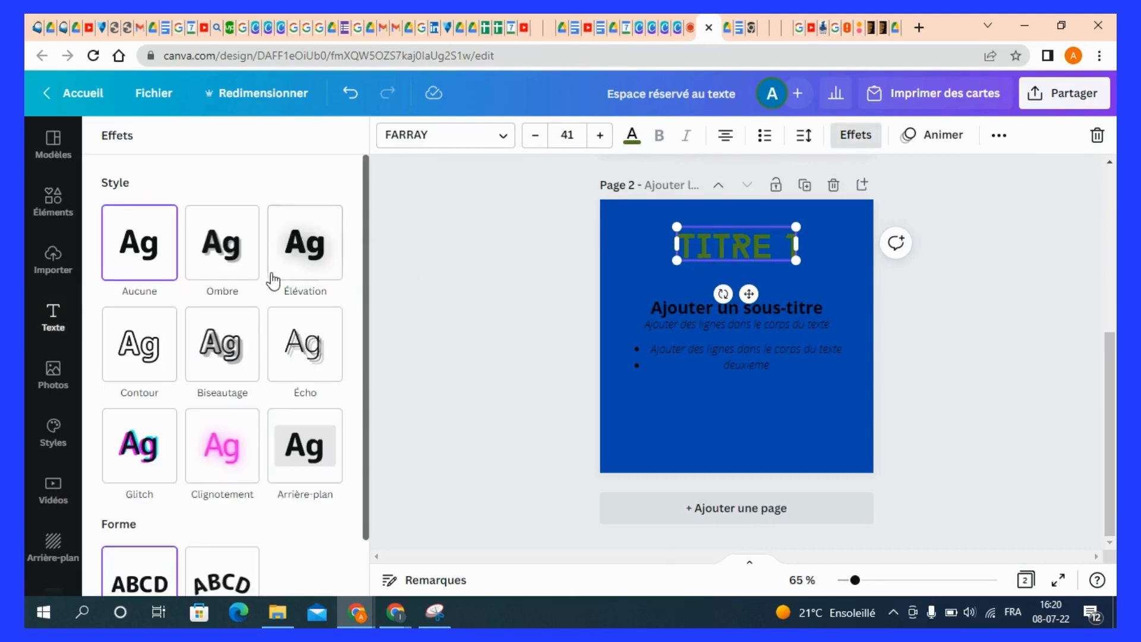
click(224, 269)
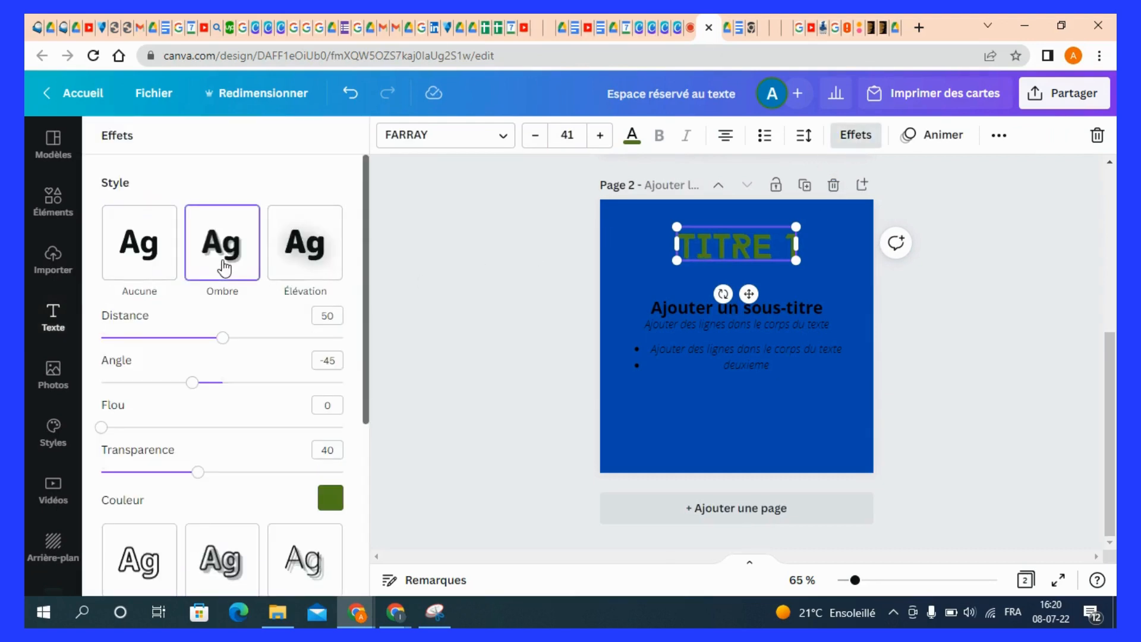
Step: Apply the Élévation effect to the subtitle with an intensity of 76
click(743, 305)
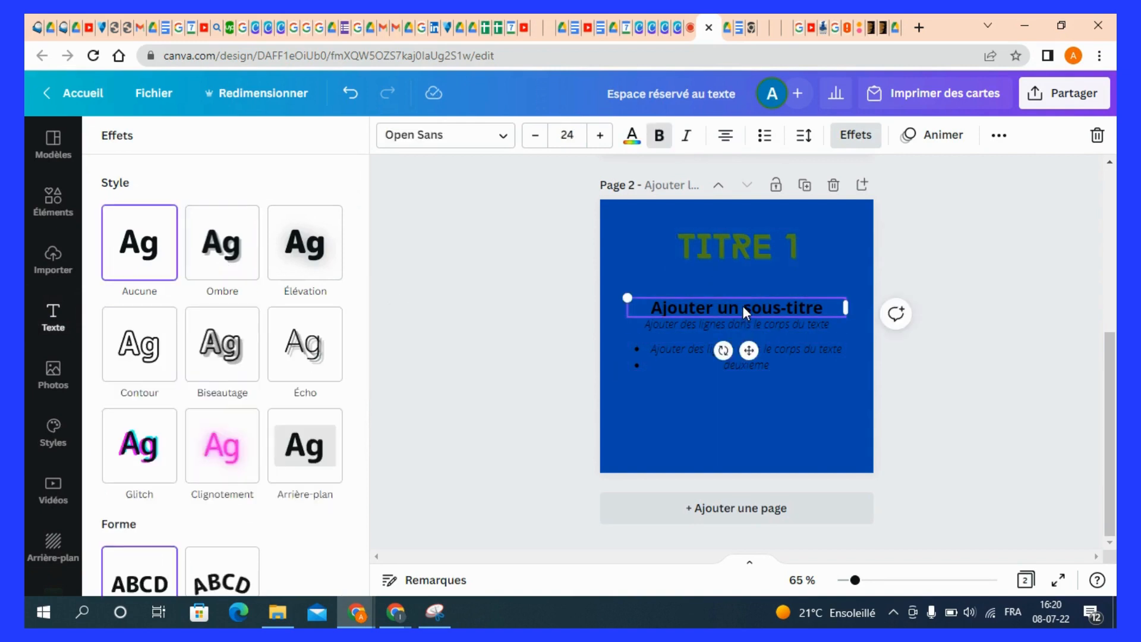
click(316, 262)
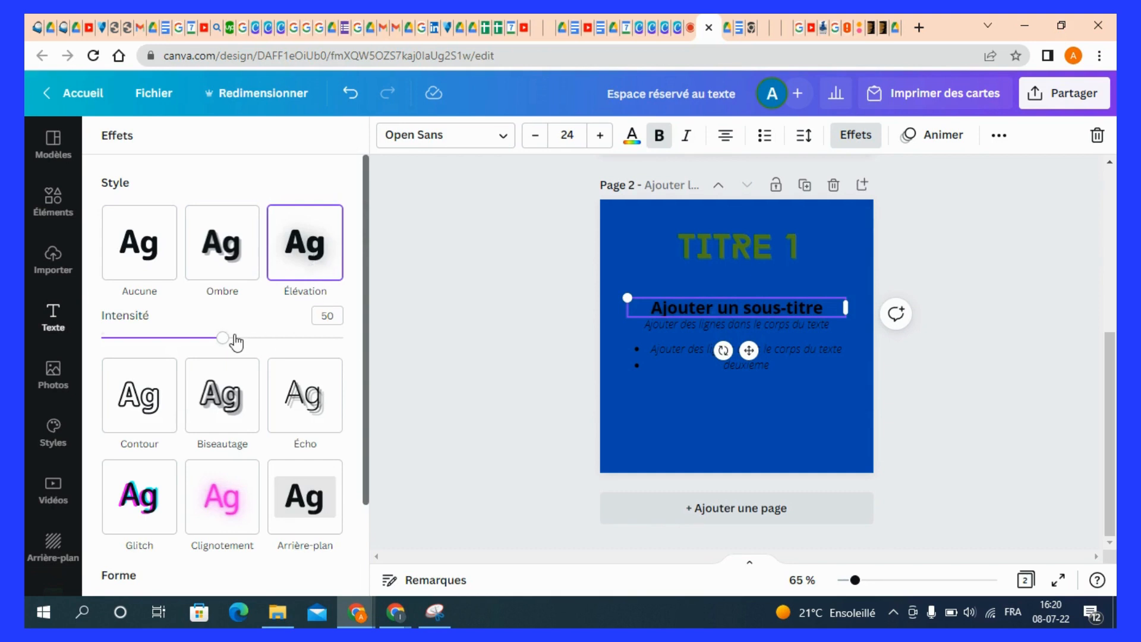
drag(222, 337, 288, 368)
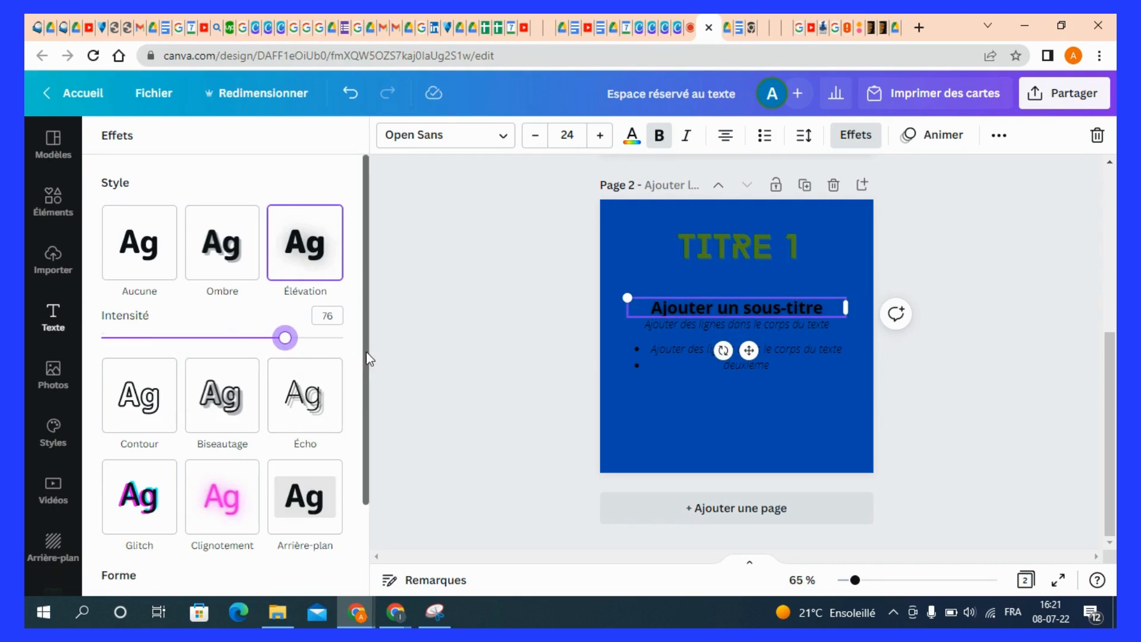
Step: Switch the title's text effect to Contour
click(768, 238)
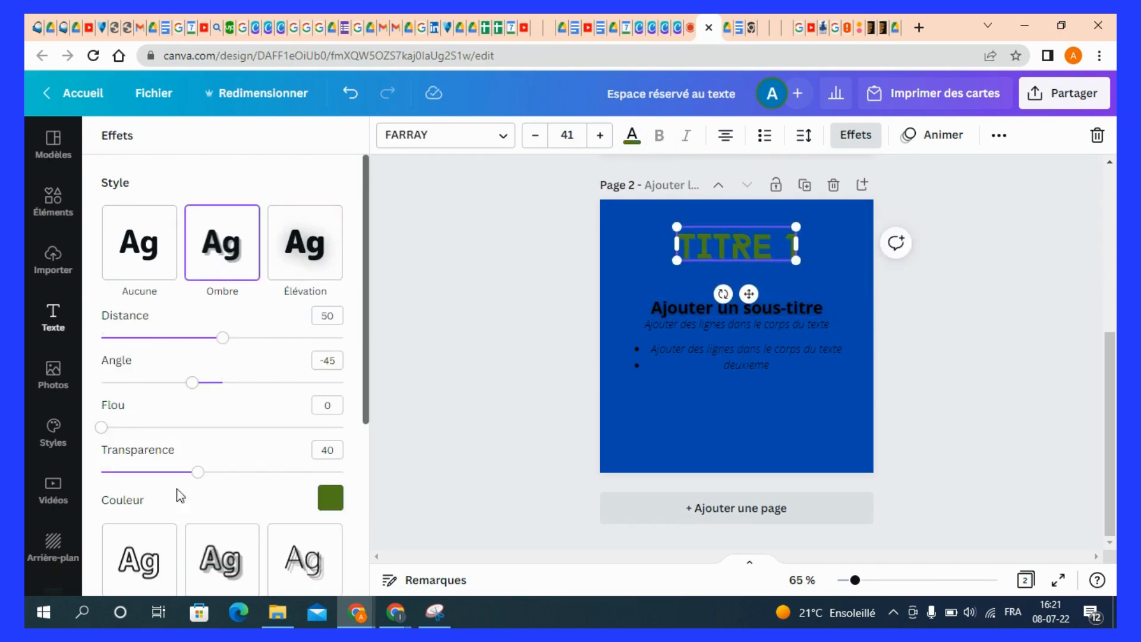
scroll(186, 486, down, 4)
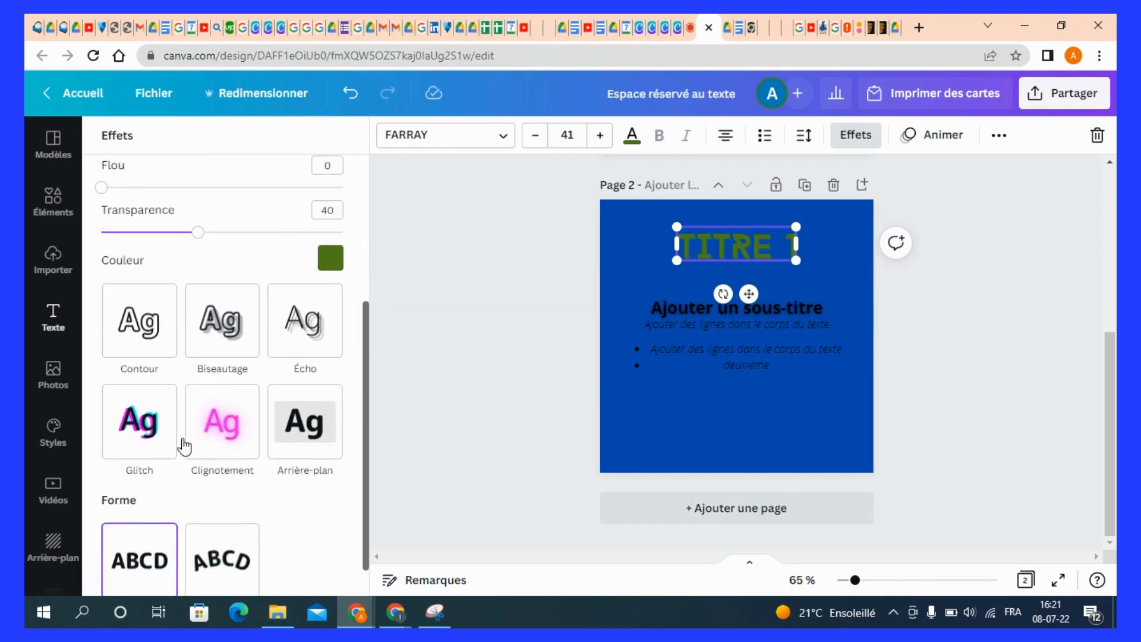
click(156, 336)
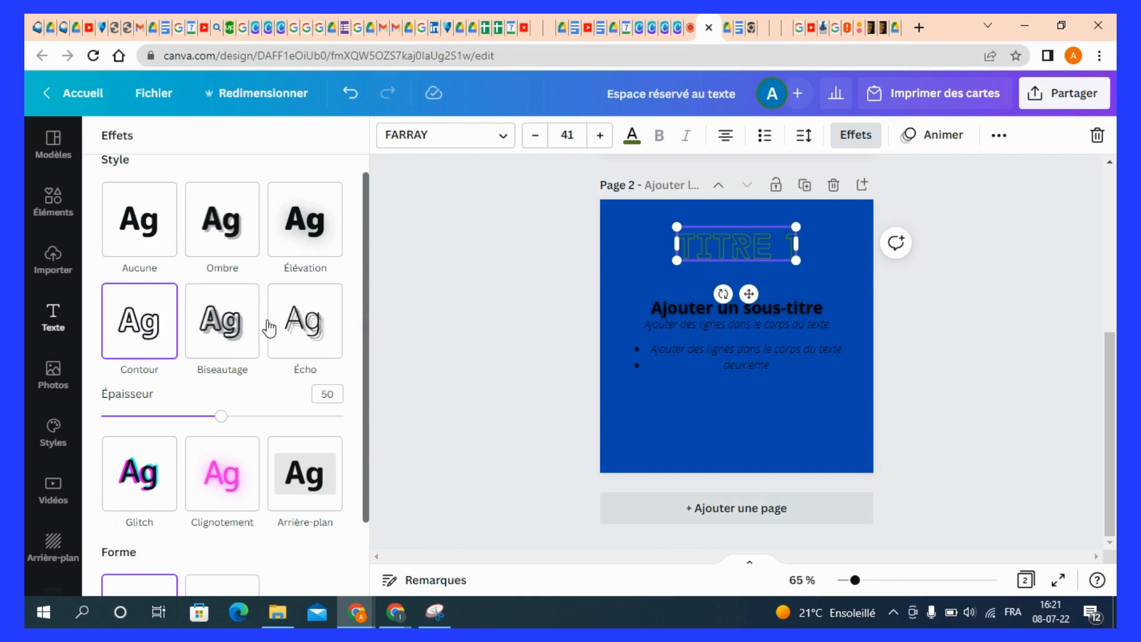
scroll(243, 380, down, 2)
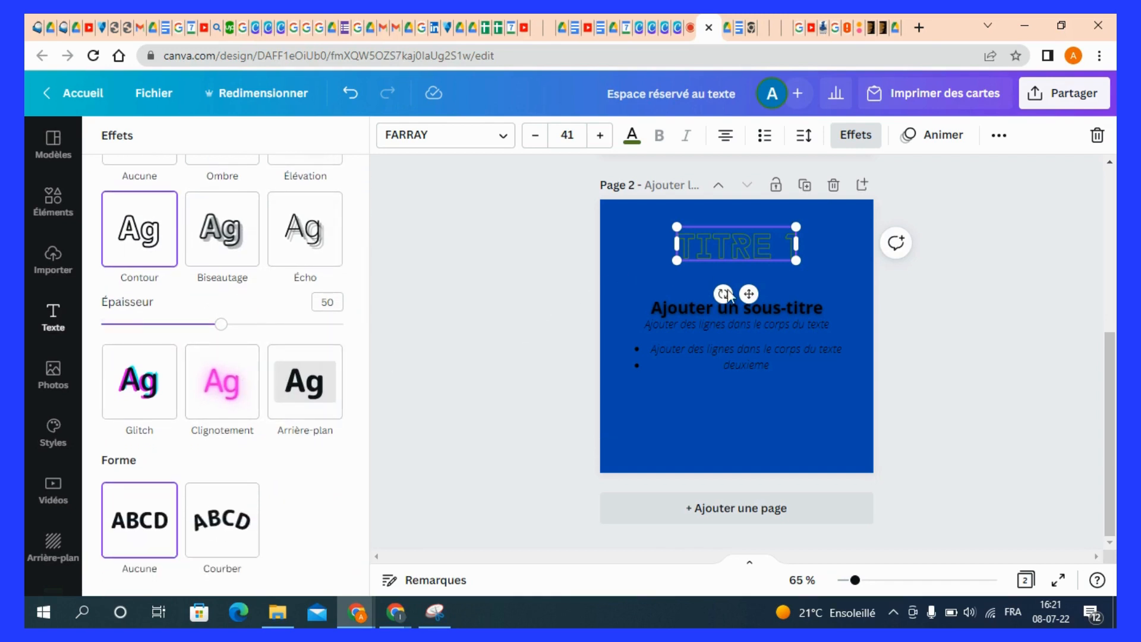
Step: Apply the Glitch effect to the subtitle
click(715, 312)
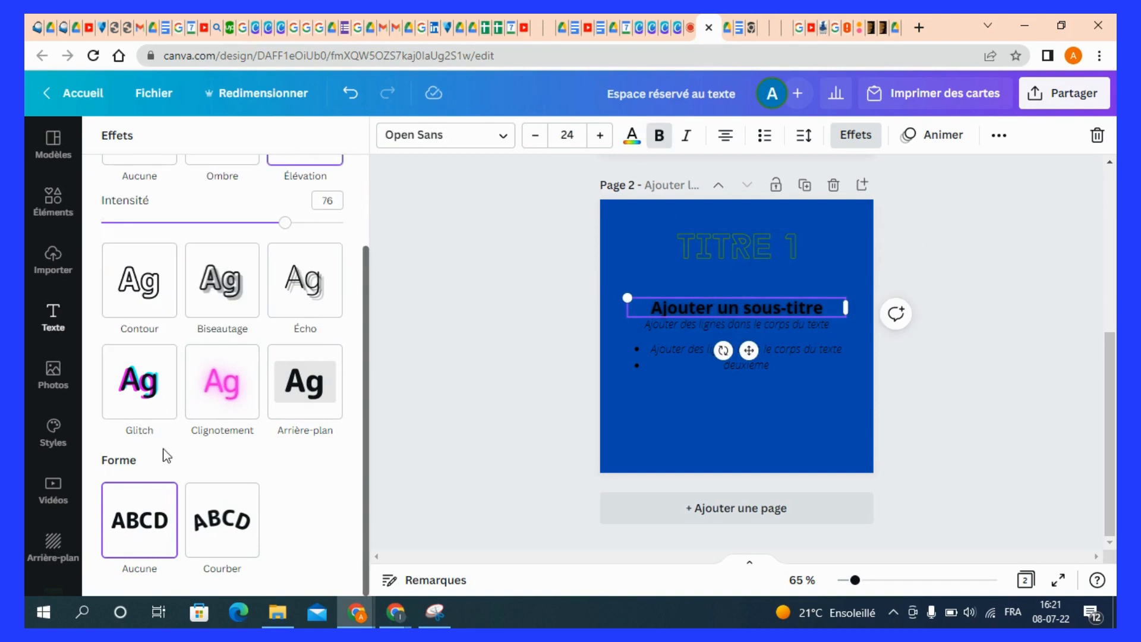
click(157, 390)
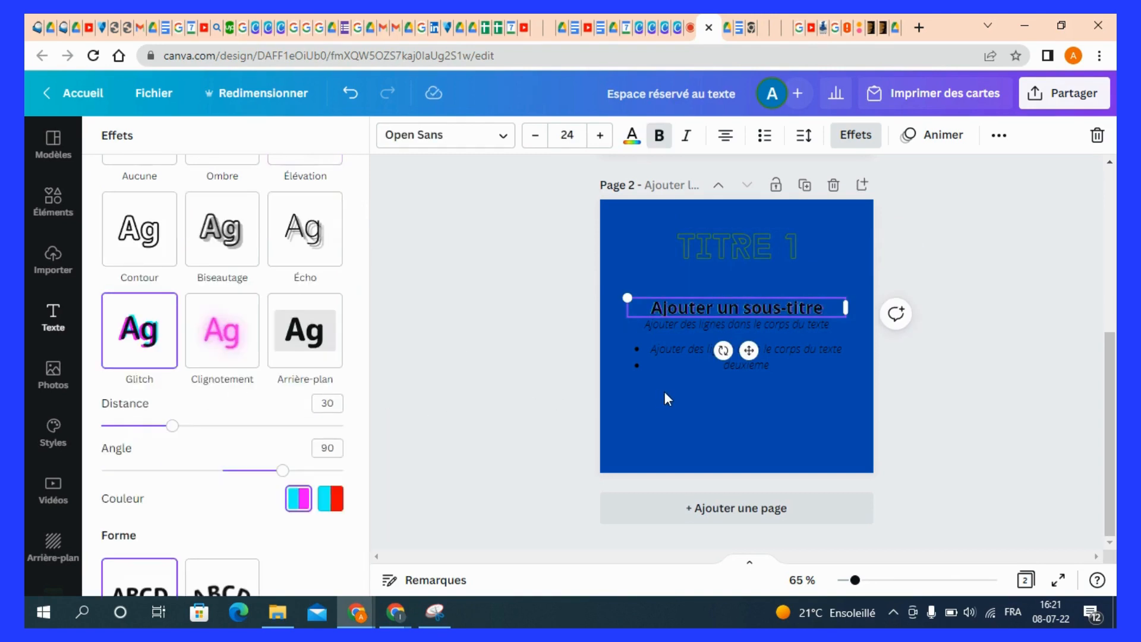
click(693, 324)
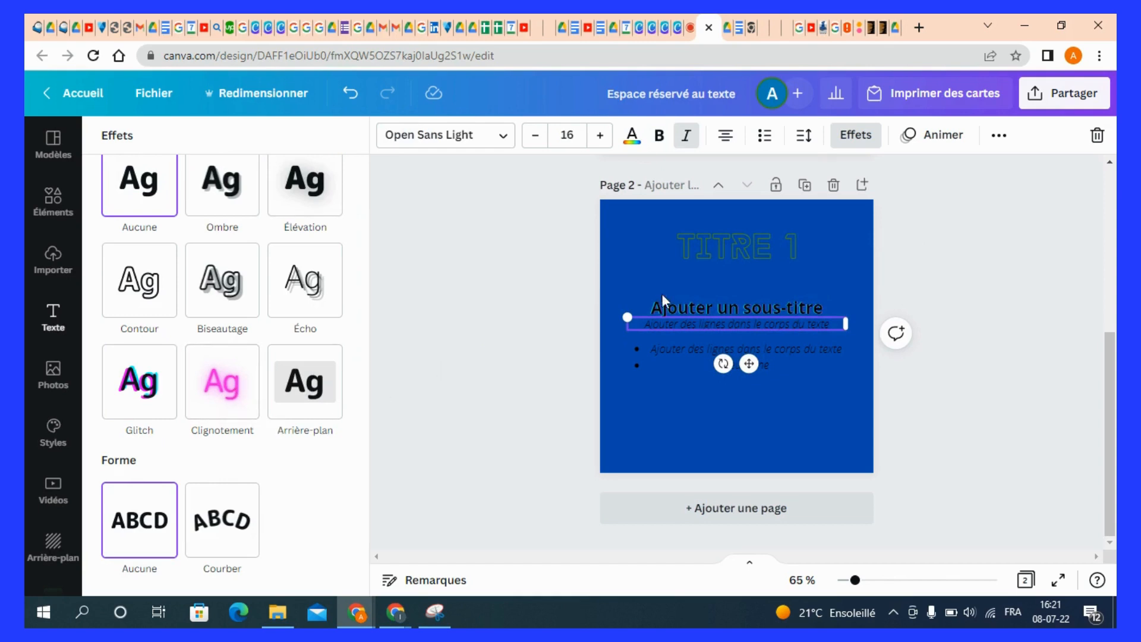
Step: Give the title the Clignotement effect and change its text color to yellow, #DBB40E
click(721, 242)
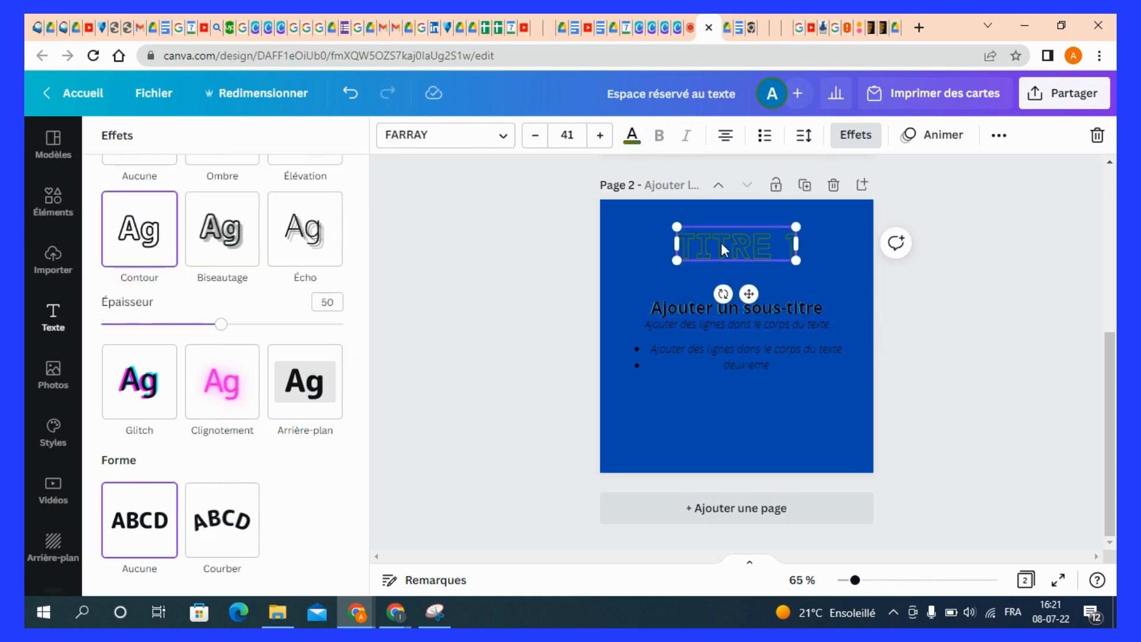
click(233, 405)
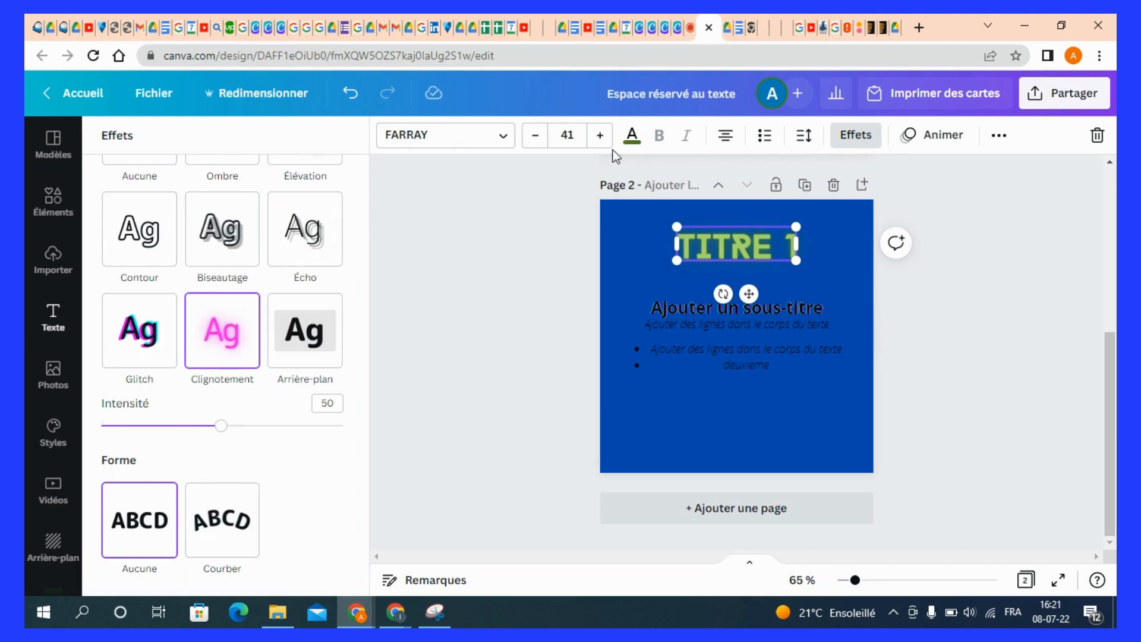
click(633, 142)
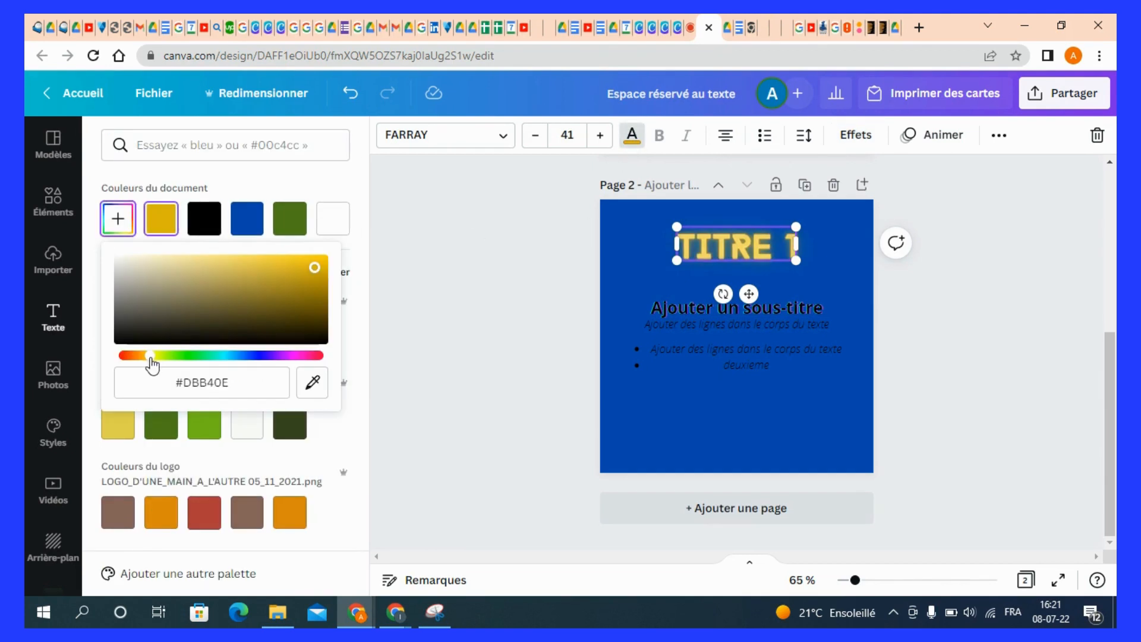
click(703, 427)
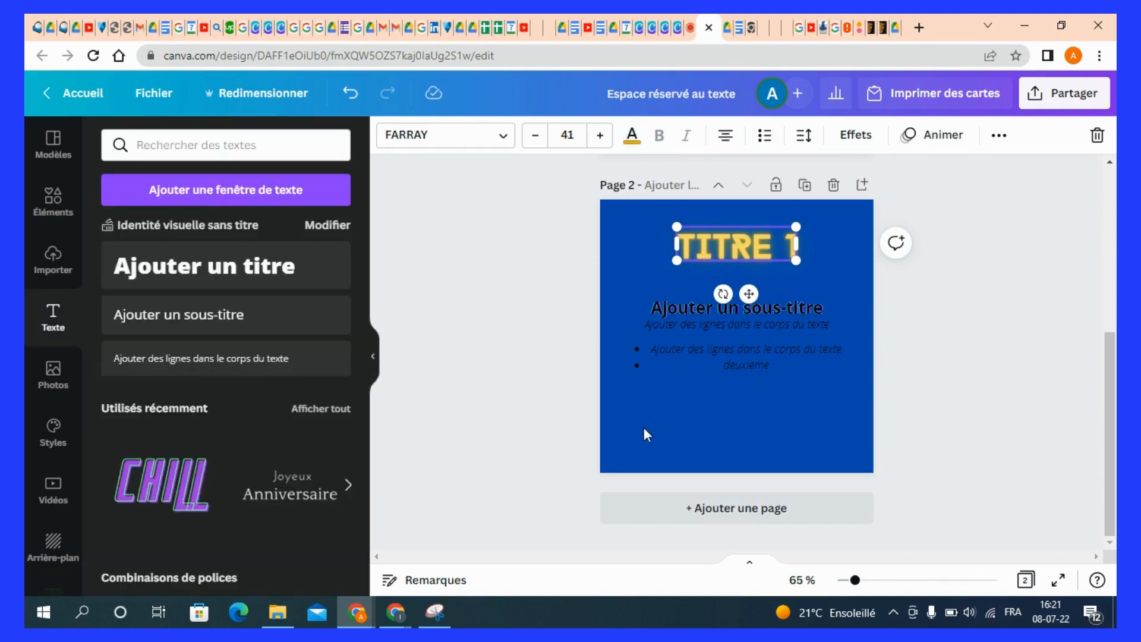
Step: Apply the Courber shape to the subtitle and reduce the amount of its curve
click(720, 312)
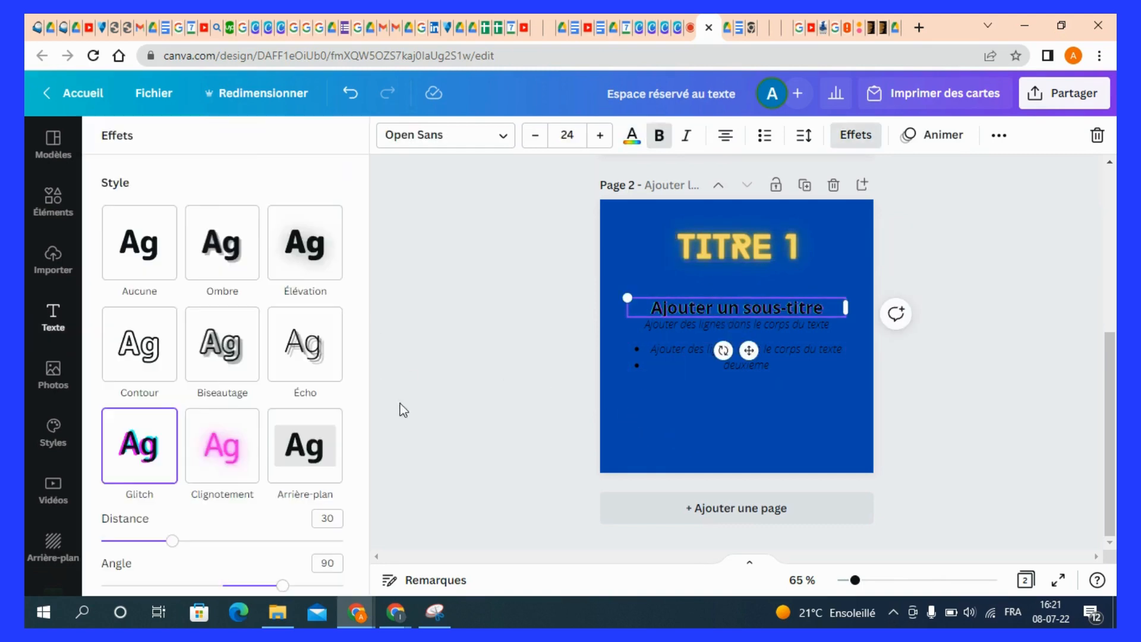
scroll(266, 274, down, 3)
scroll(266, 275, down, 1)
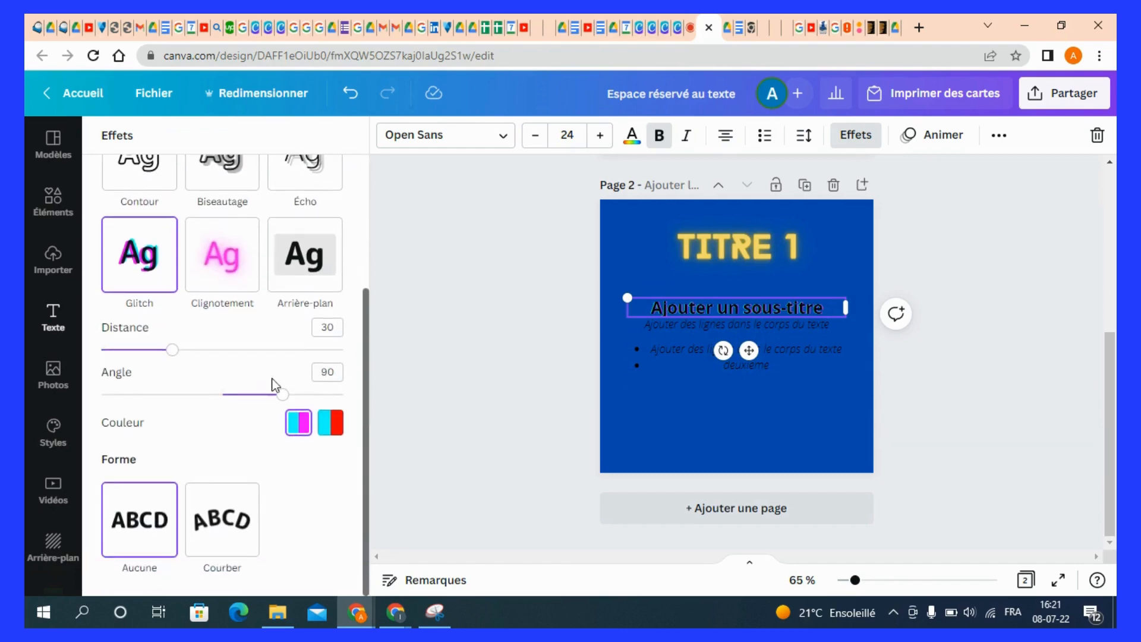
click(241, 529)
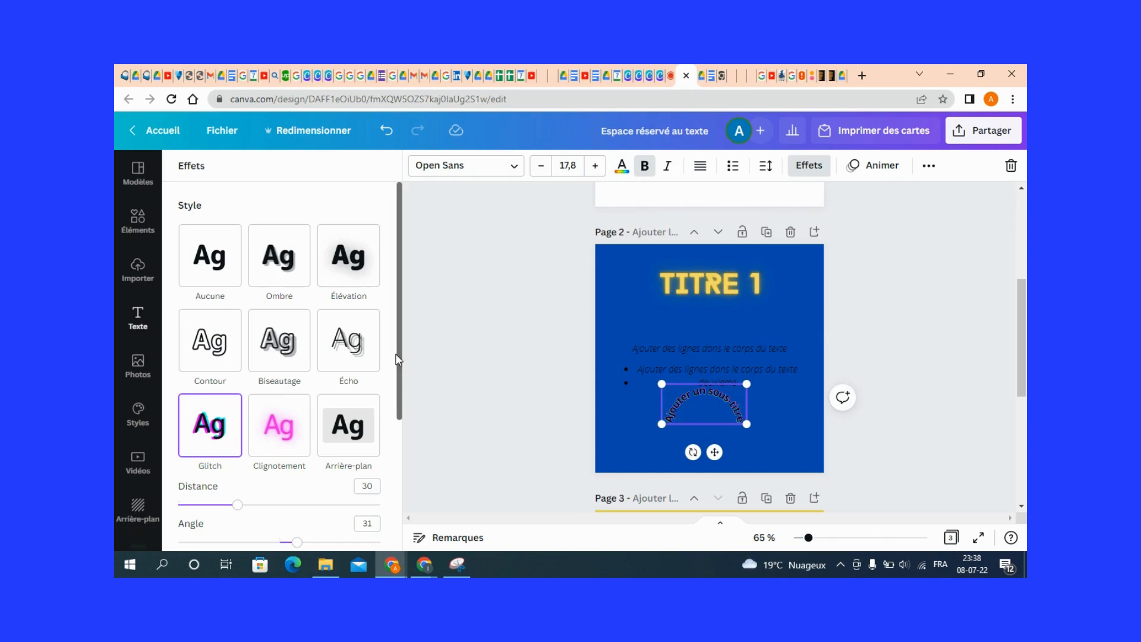
drag(401, 359, 397, 494)
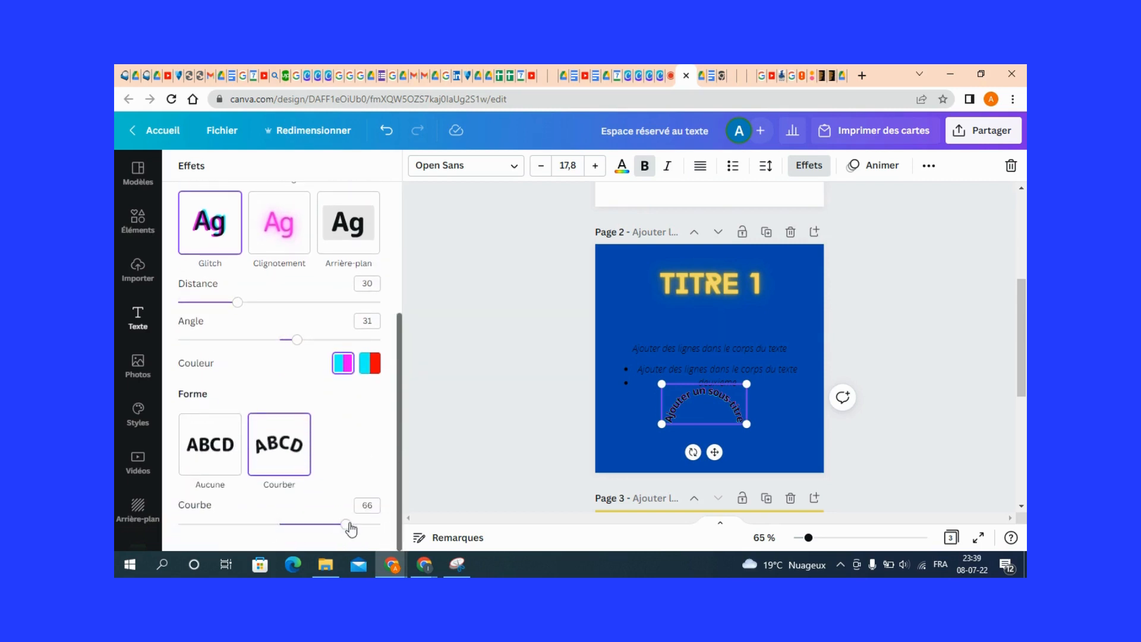
drag(348, 524, 310, 526)
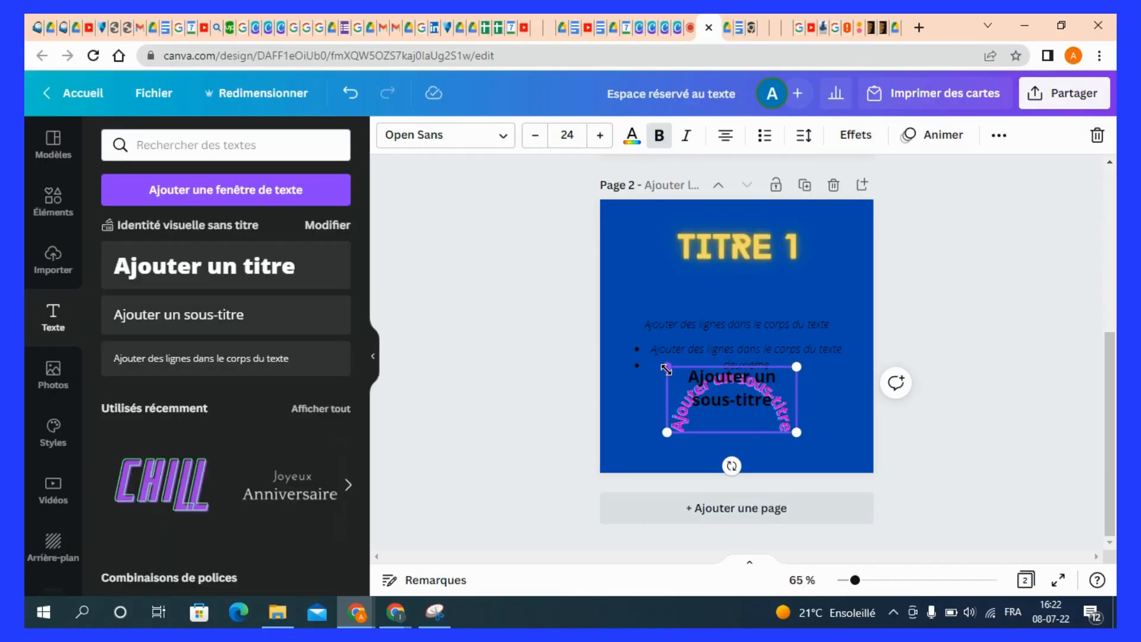
Step: Enlarge the curved subtitle to a font size of about 31.3 and move it just below the title
drag(666, 369, 626, 326)
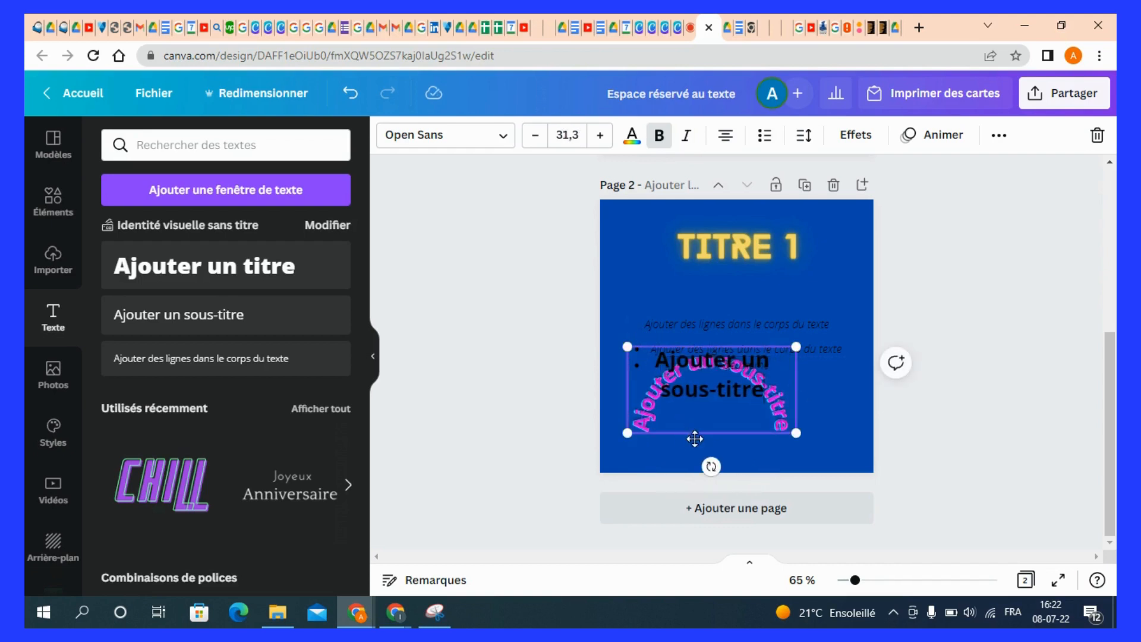
drag(695, 438, 708, 433)
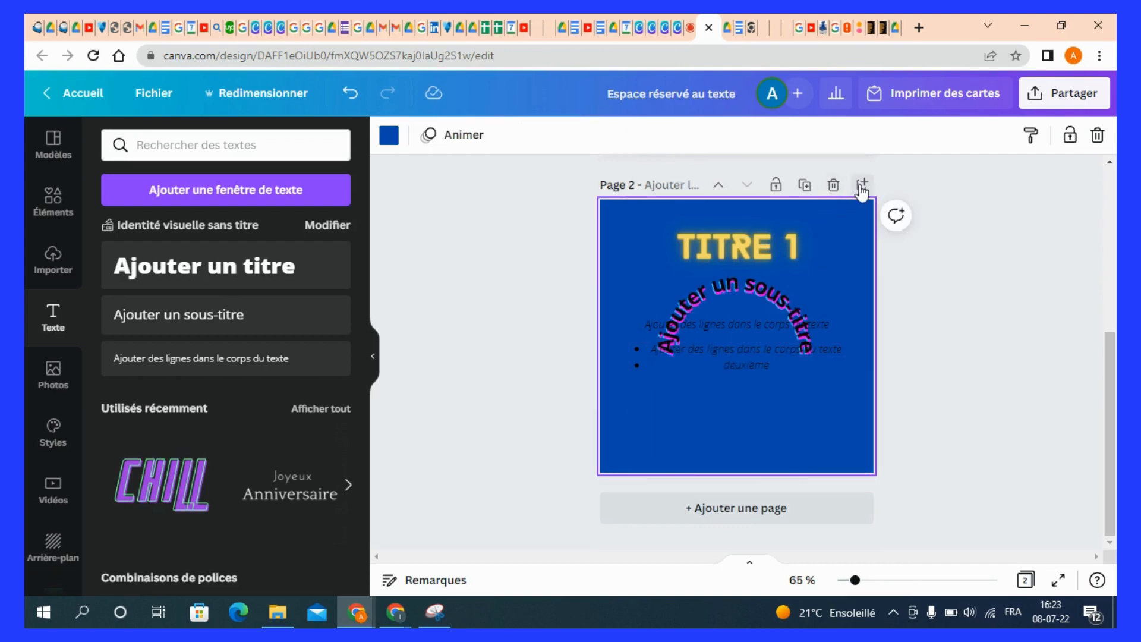
Step: Add a third page to the design and browse the available font combinations
click(861, 185)
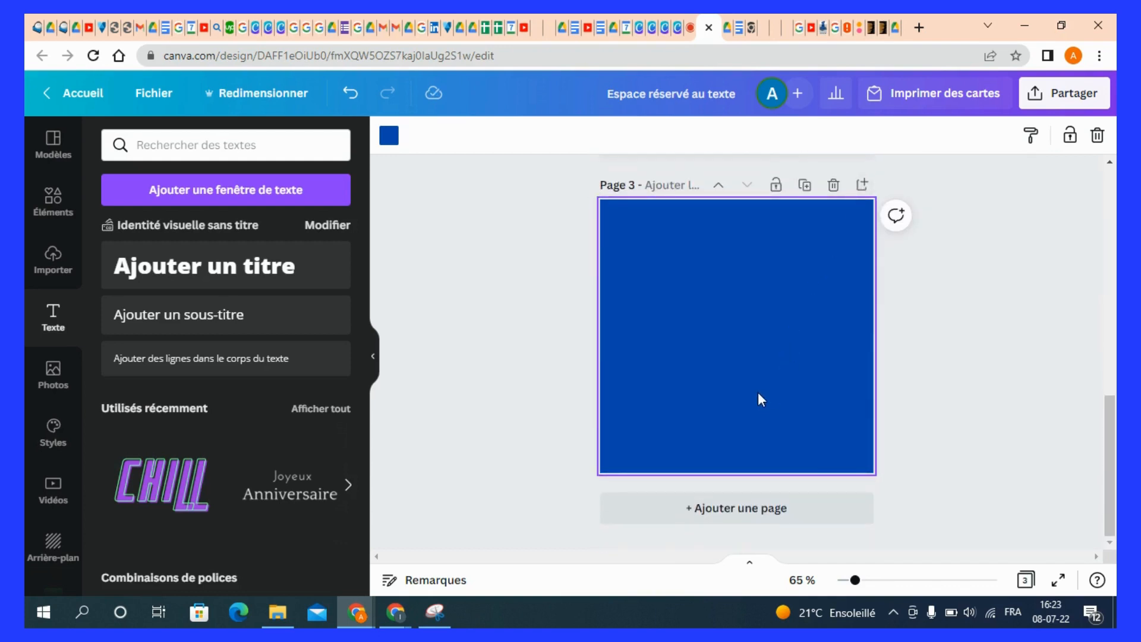
scroll(367, 288, down, 4)
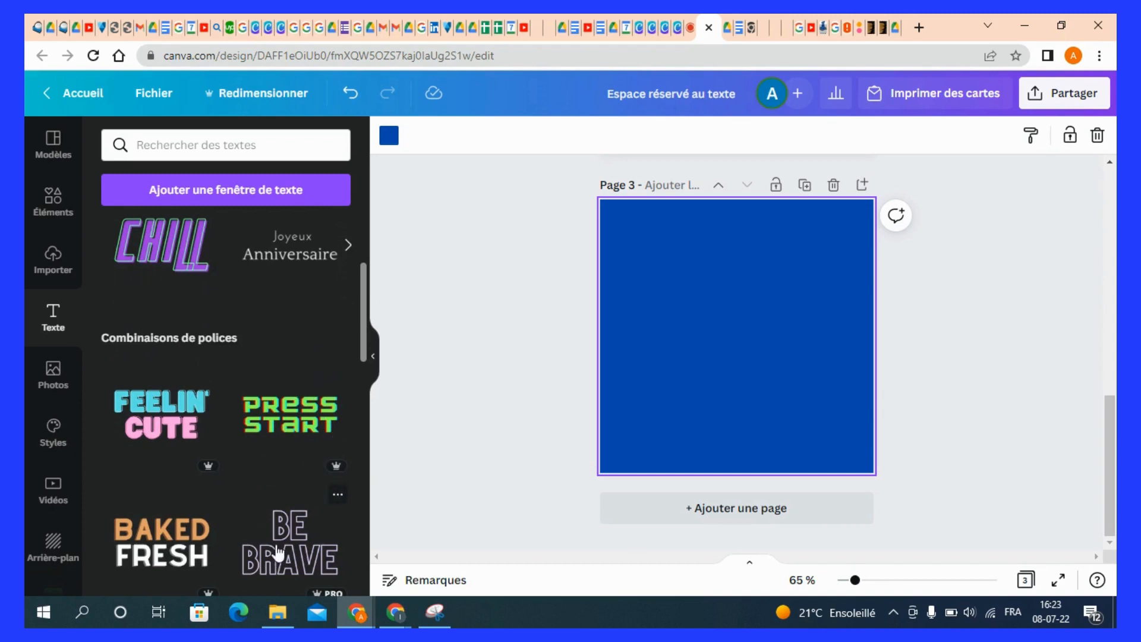
scroll(288, 521, up, 3)
scroll(288, 518, down, 5)
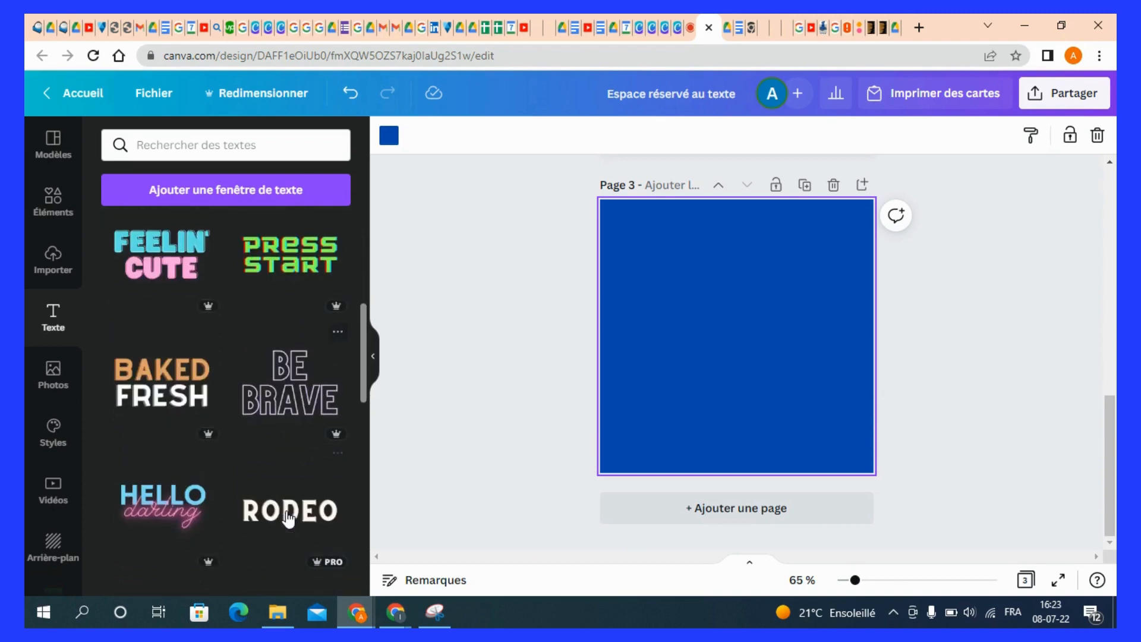
scroll(289, 519, down, 4)
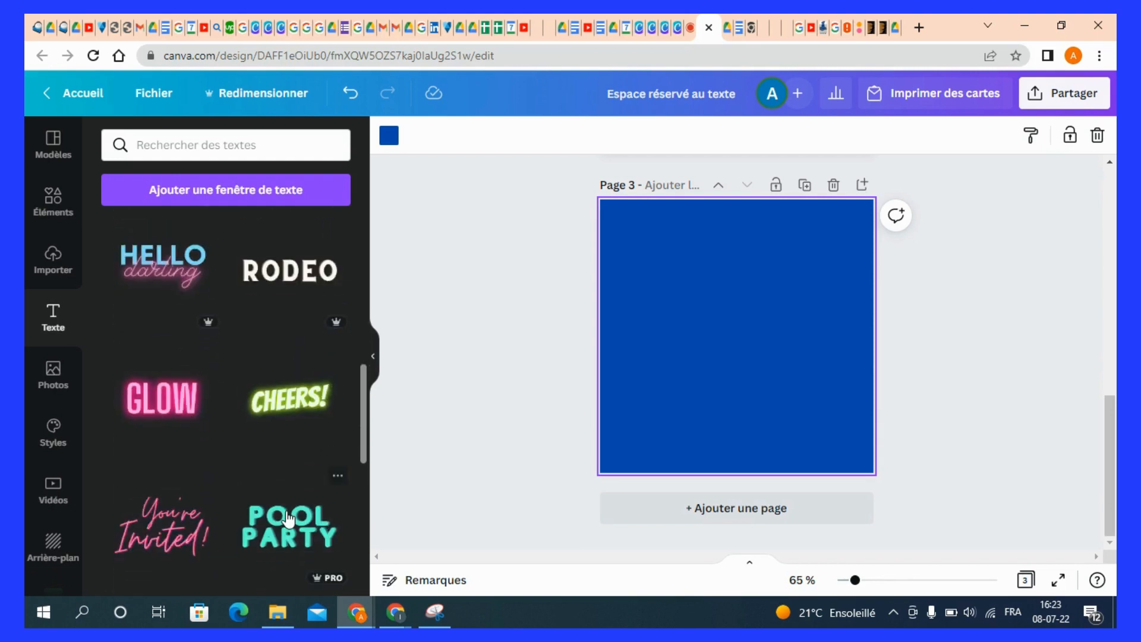
Step: Search the text combinations for "joyeux anniversaire"
click(296, 149)
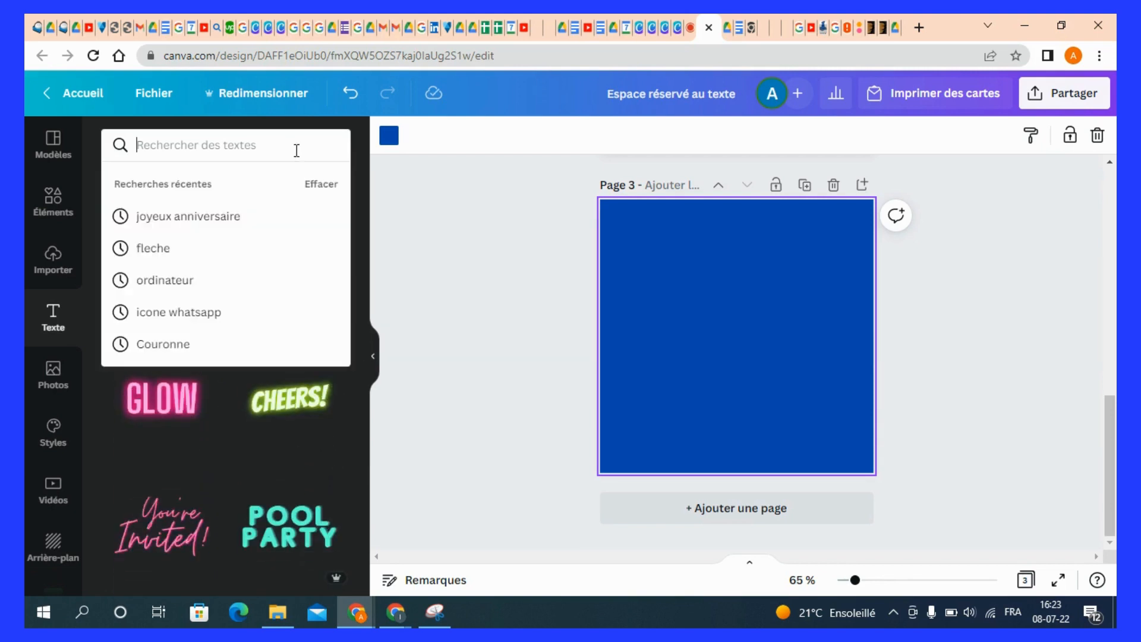
text(je)
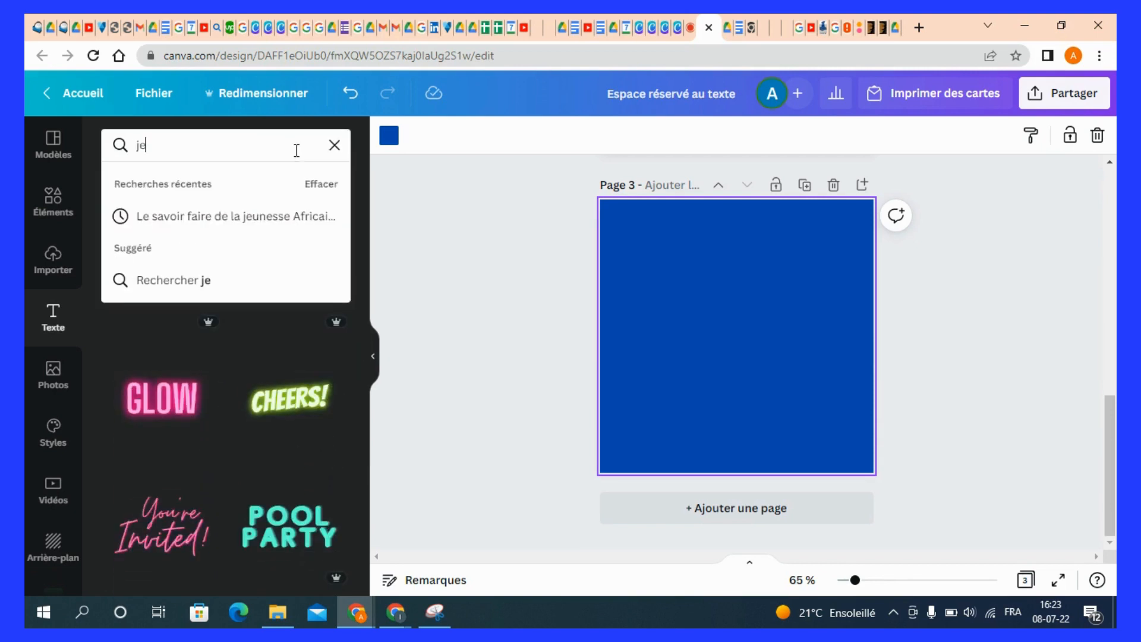
key(BackSpace)
text(oyex)
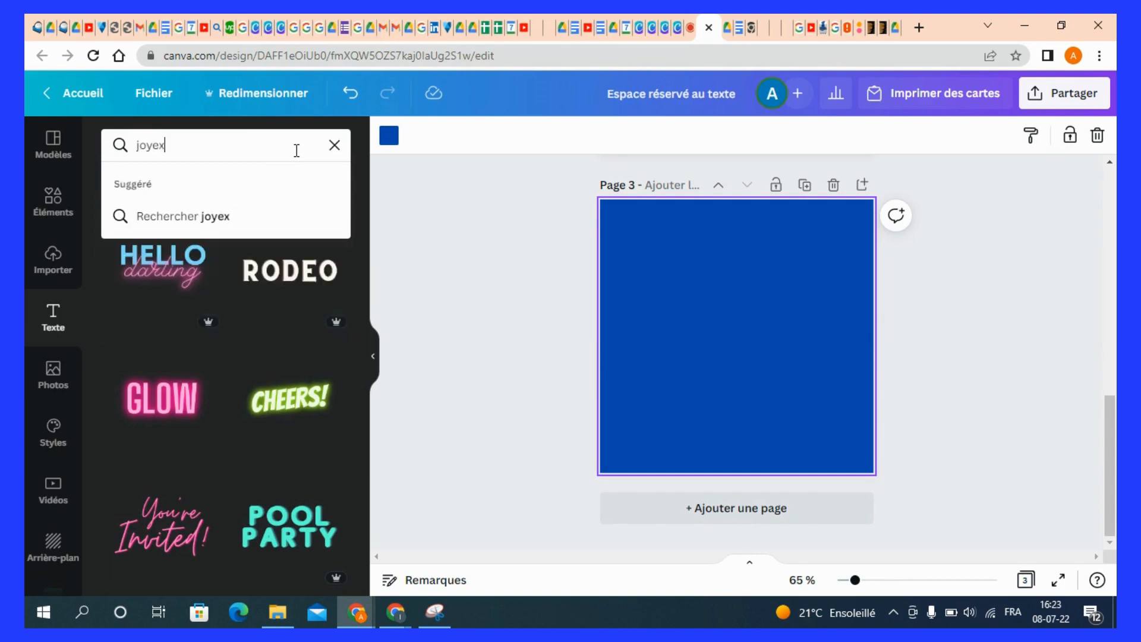
key(BackSpace)
text(ux anniversaire)
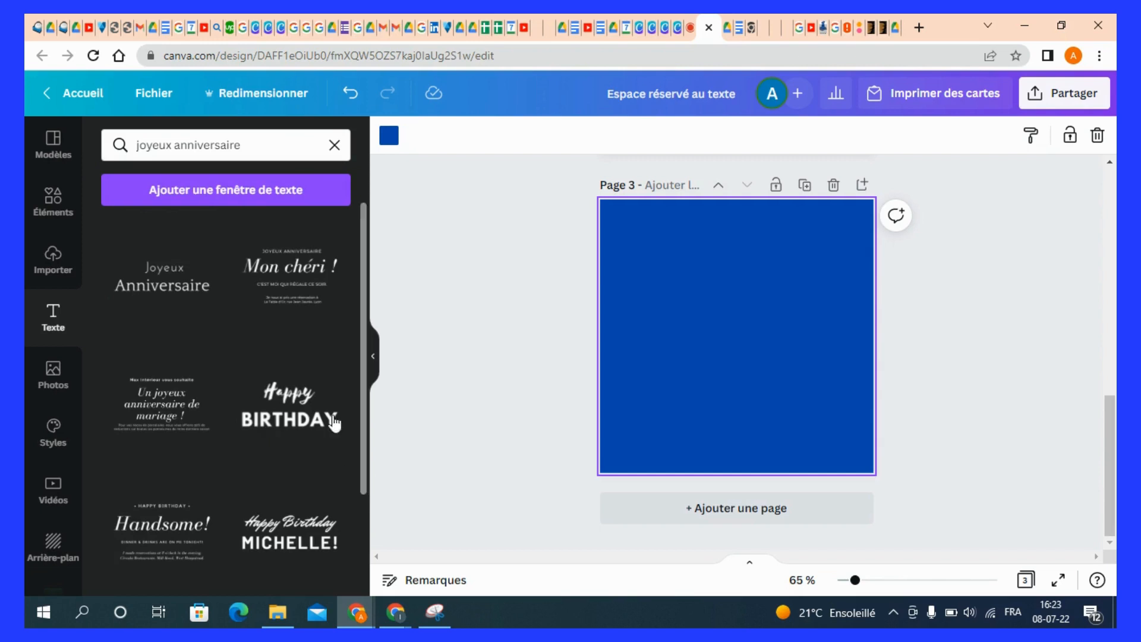
Step: Change the third page's background to the logo palette's yellow and place the "Joyeux anniversaire Mon chéri !" text combination on it
click(389, 139)
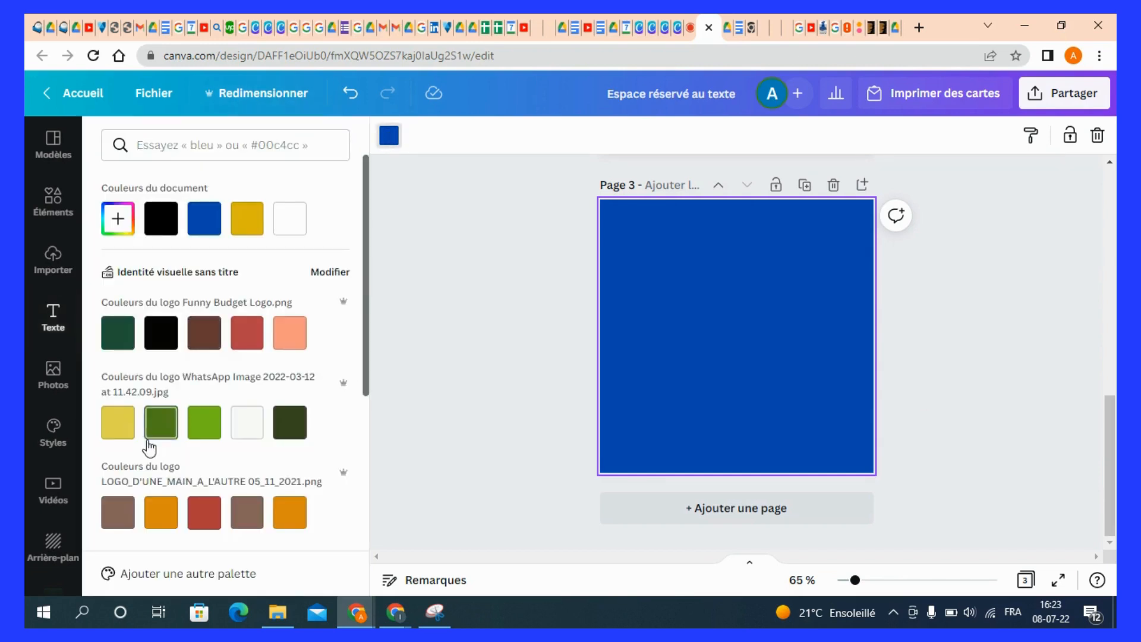
click(124, 431)
key(Escape)
drag(291, 283, 691, 314)
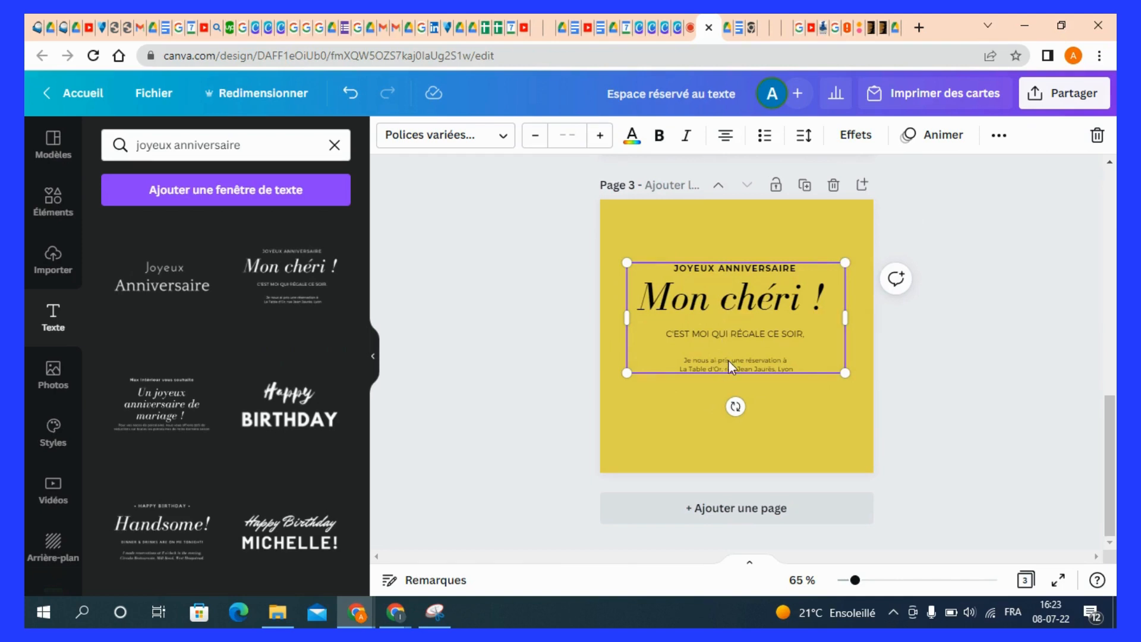
Step: Select individual lines within the birthday text group to examine each one's font and size
click(732, 341)
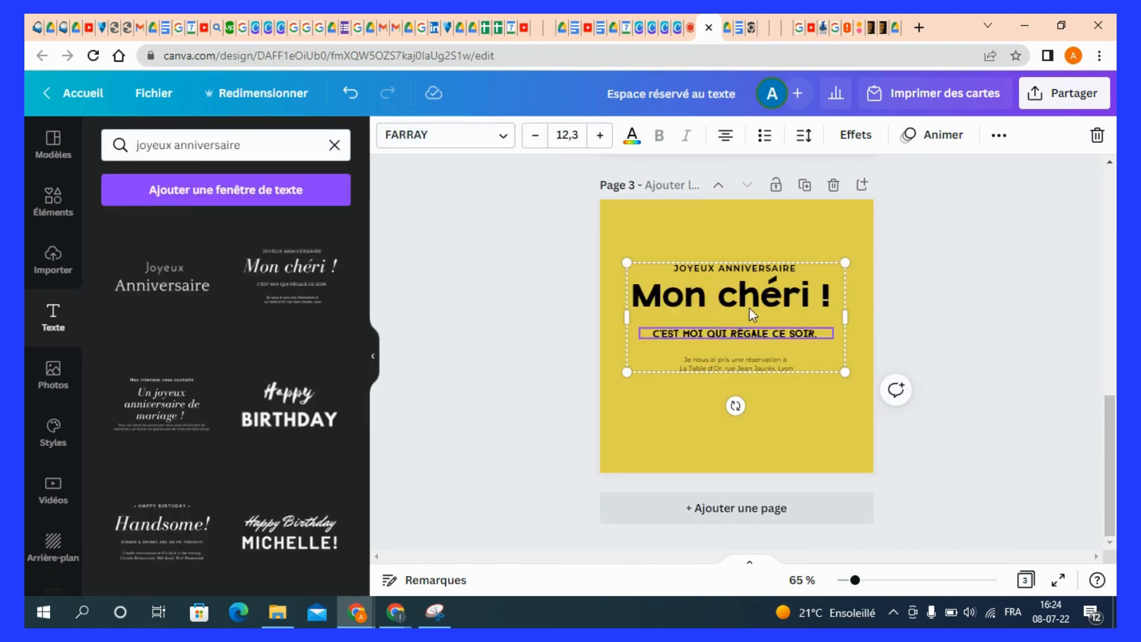
click(706, 387)
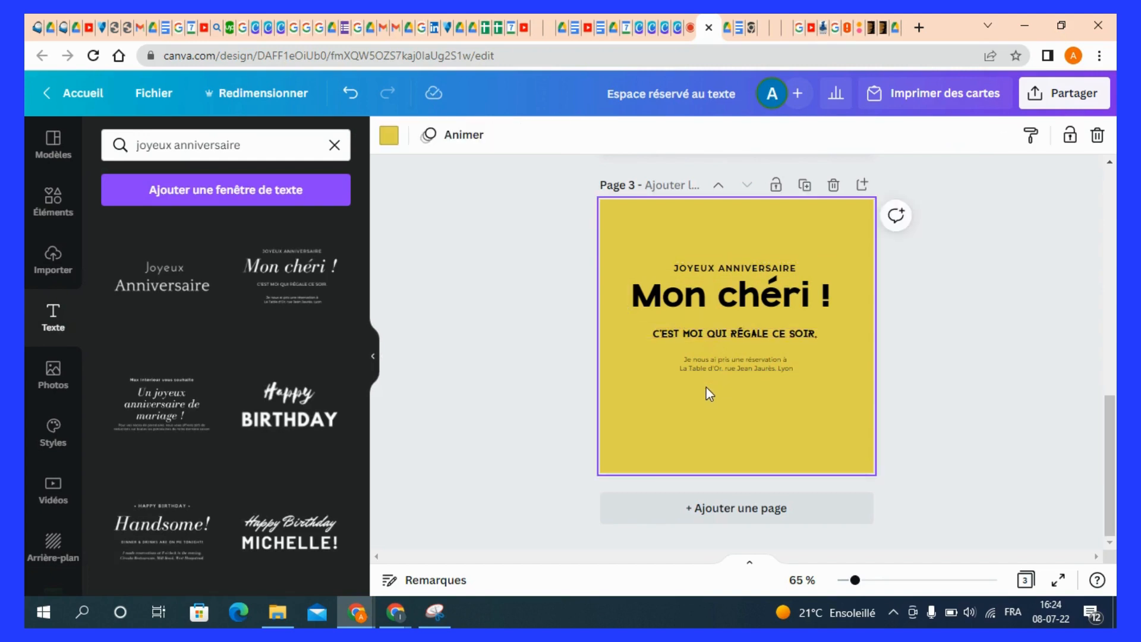
click(739, 272)
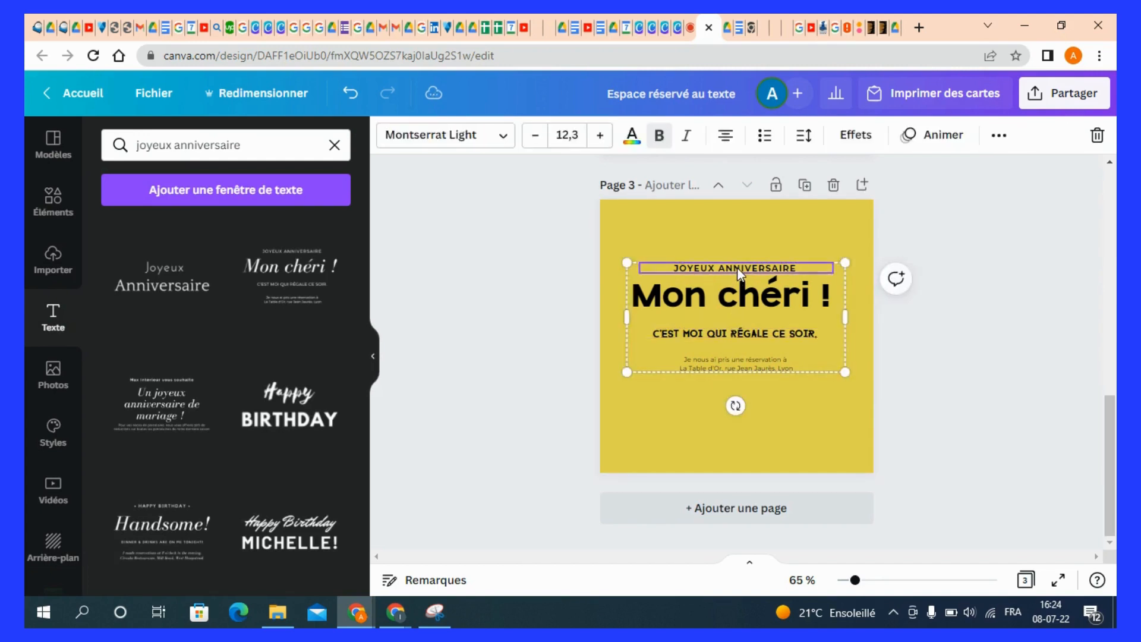
click(745, 301)
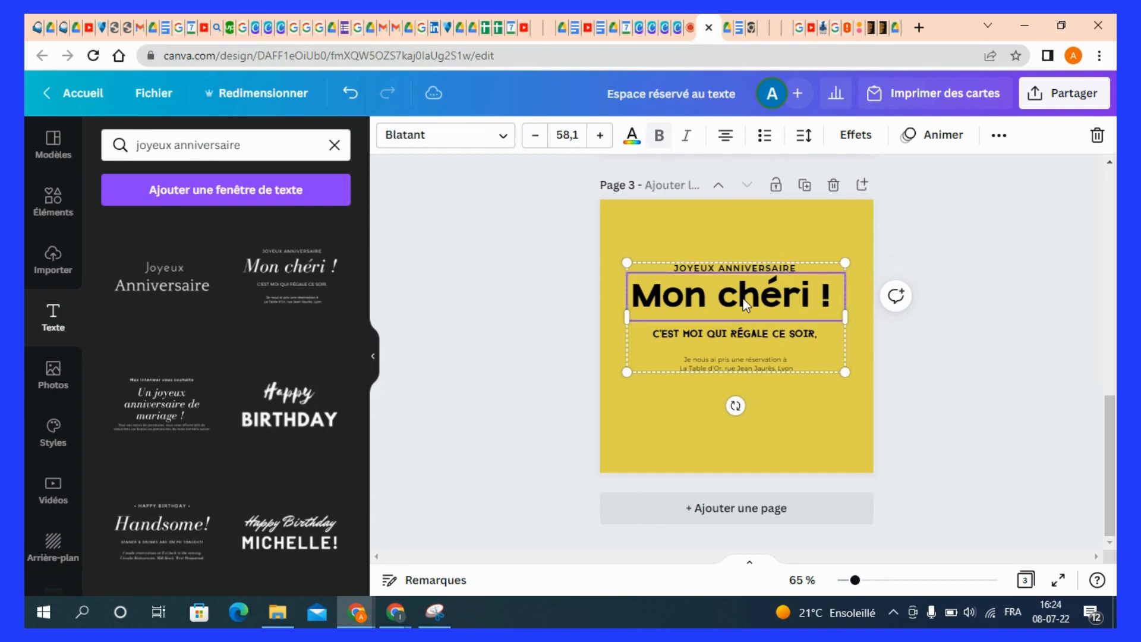
click(753, 268)
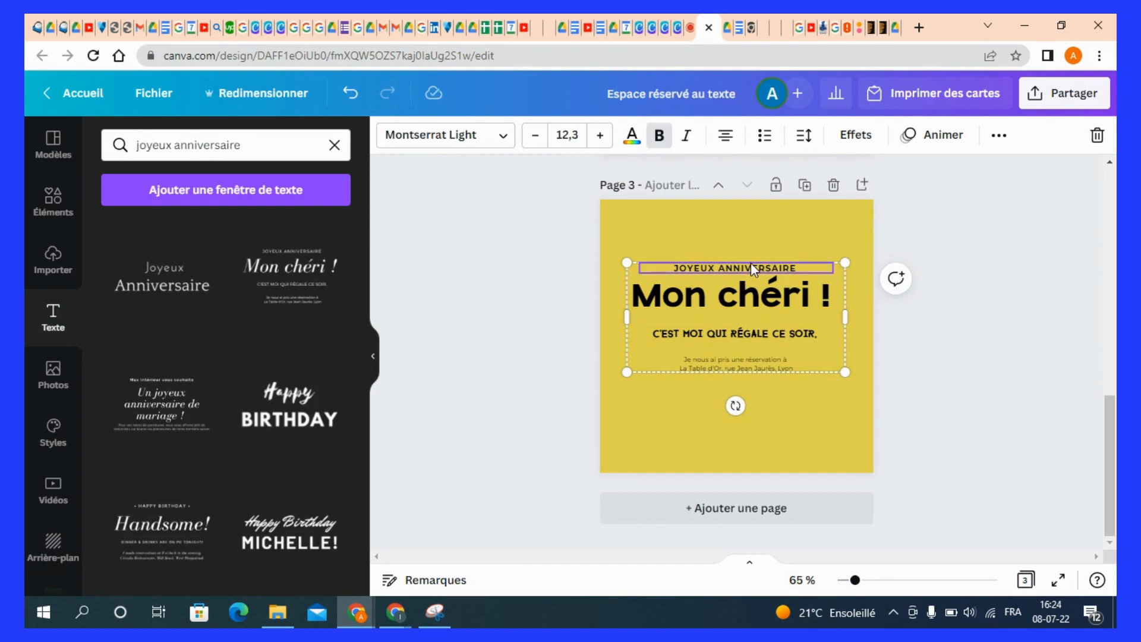
click(749, 300)
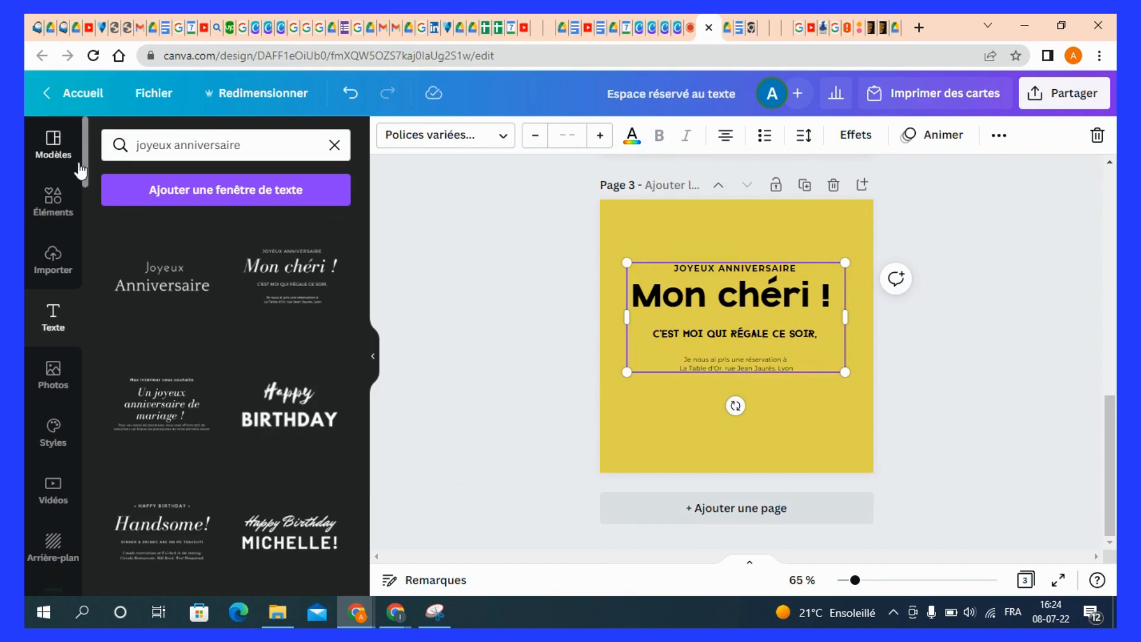
Step: Try the Antic Didone font on the whole birthday text group and undo the change
click(491, 144)
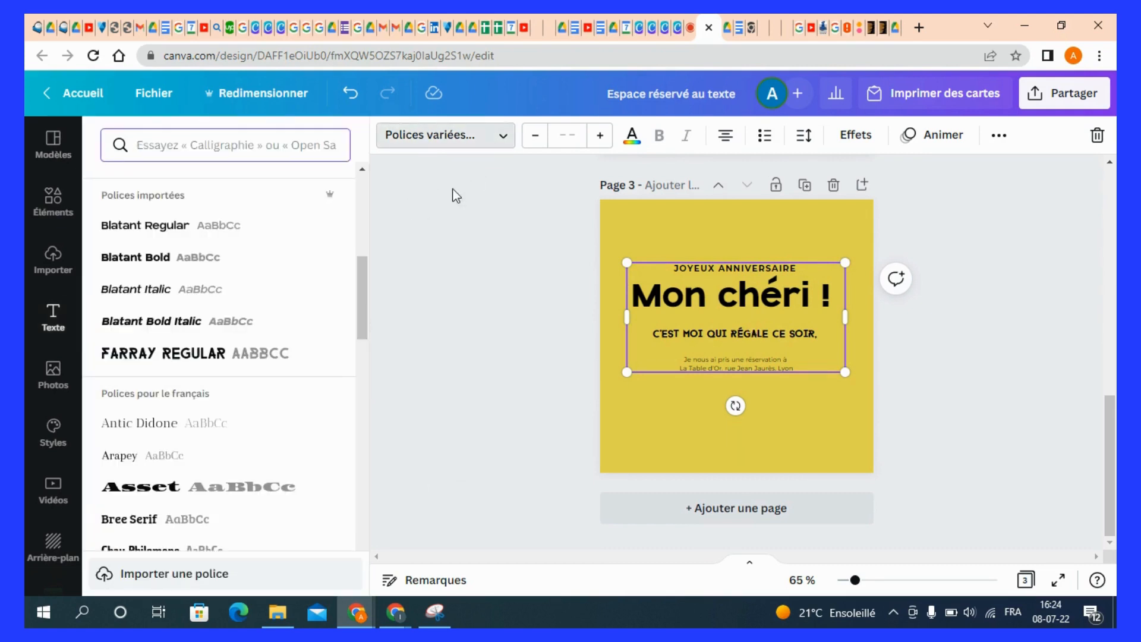
click(172, 424)
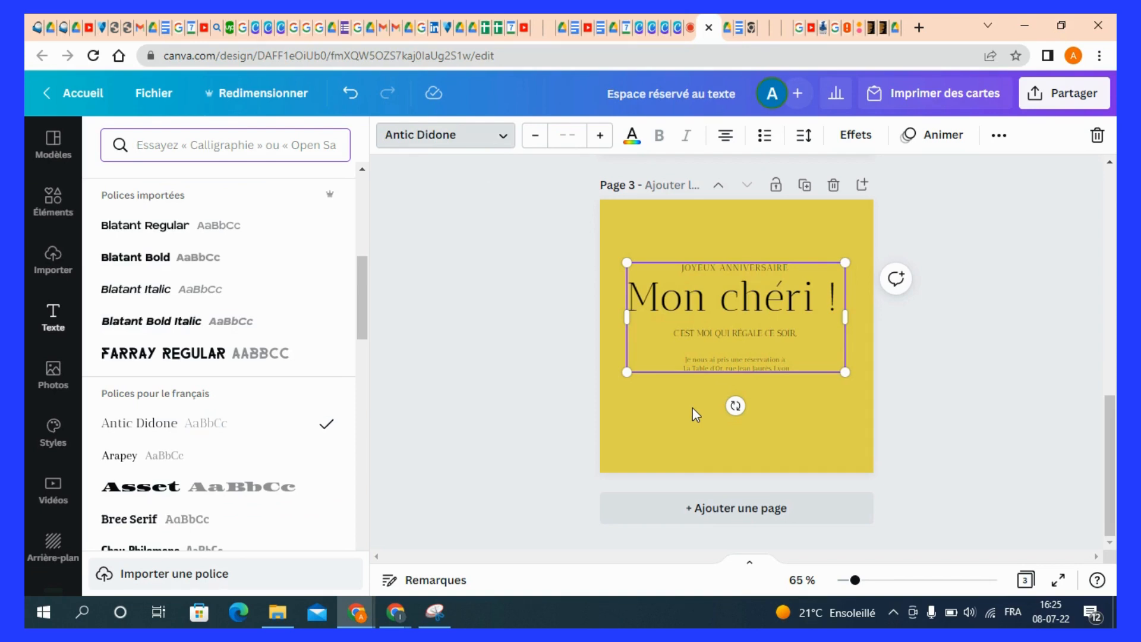
click(692, 408)
click(350, 93)
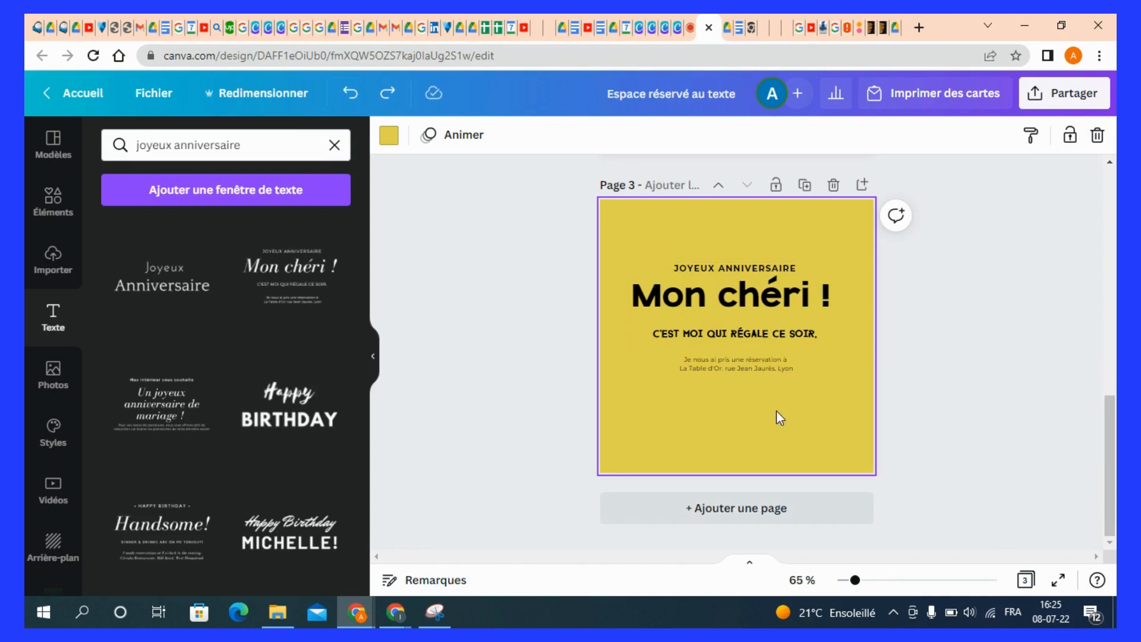
Step: Compare the fonts of the "Mon chéri !" heading, the line below it and the reservation text
click(776, 305)
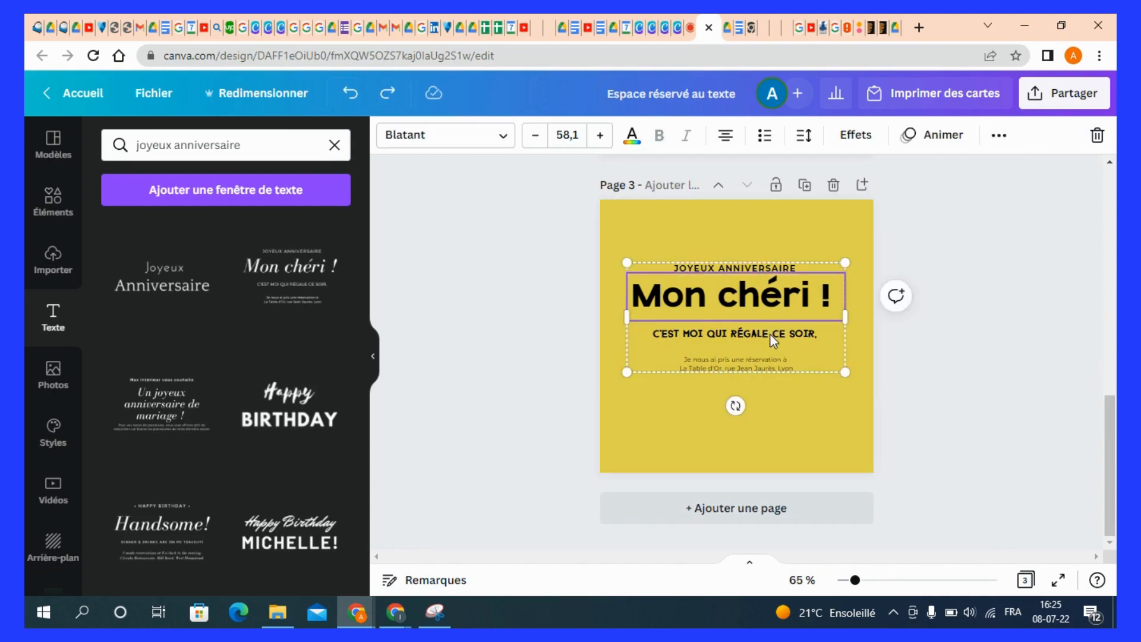
click(770, 333)
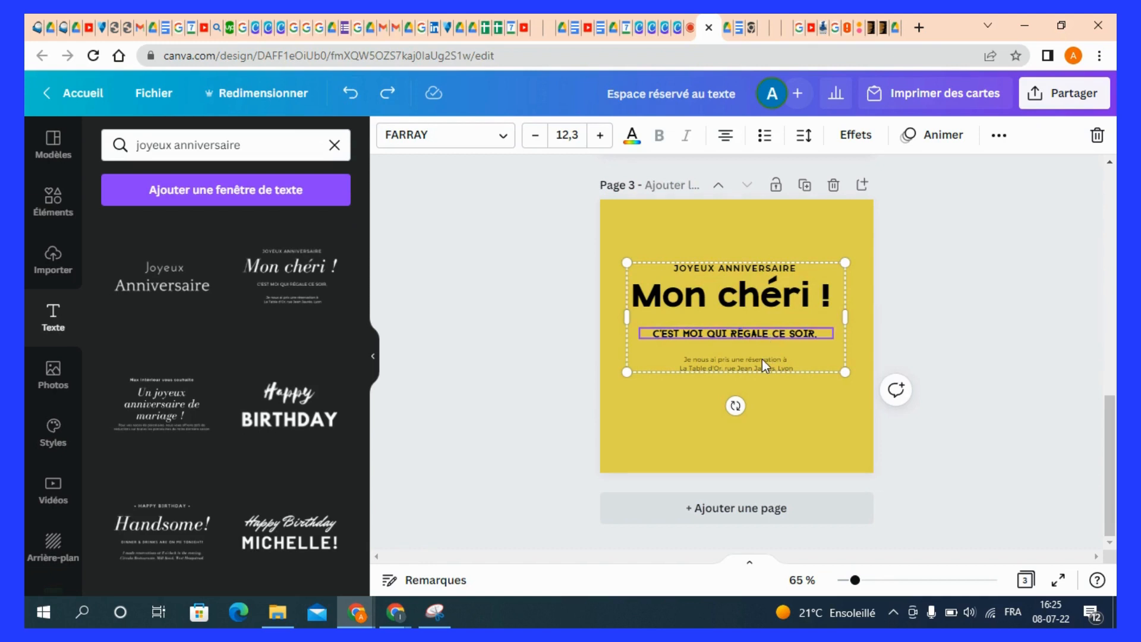
click(762, 359)
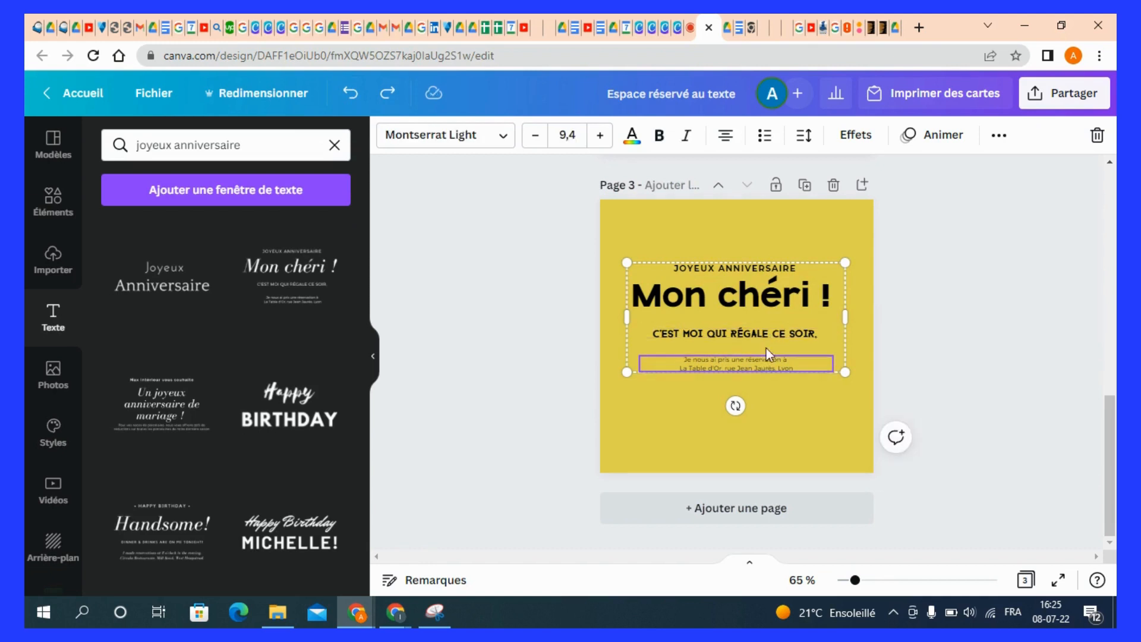
click(789, 414)
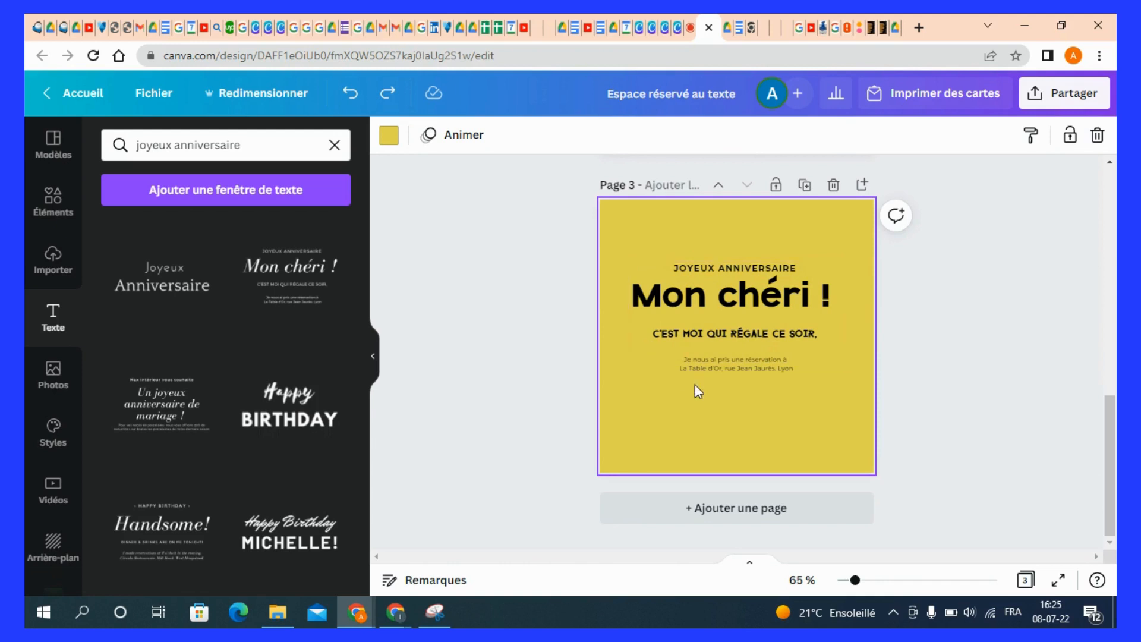
Step: Delete the line "C'EST MOI QUI RÉGALE CE SOIR" from the text group and move the remaining group higher on the page
click(732, 321)
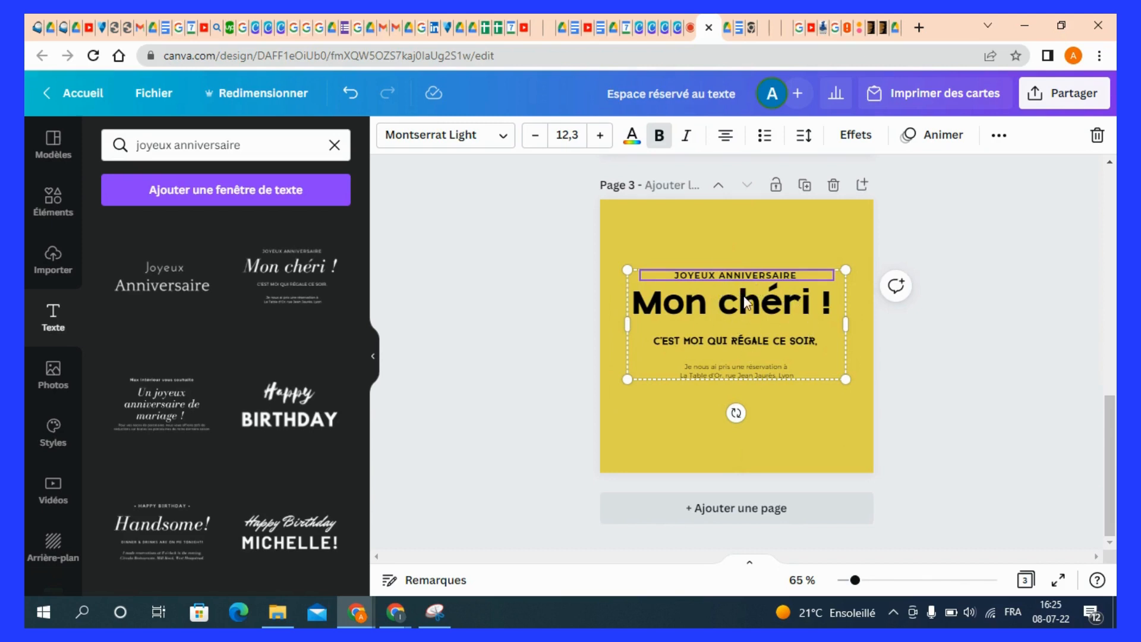
click(753, 340)
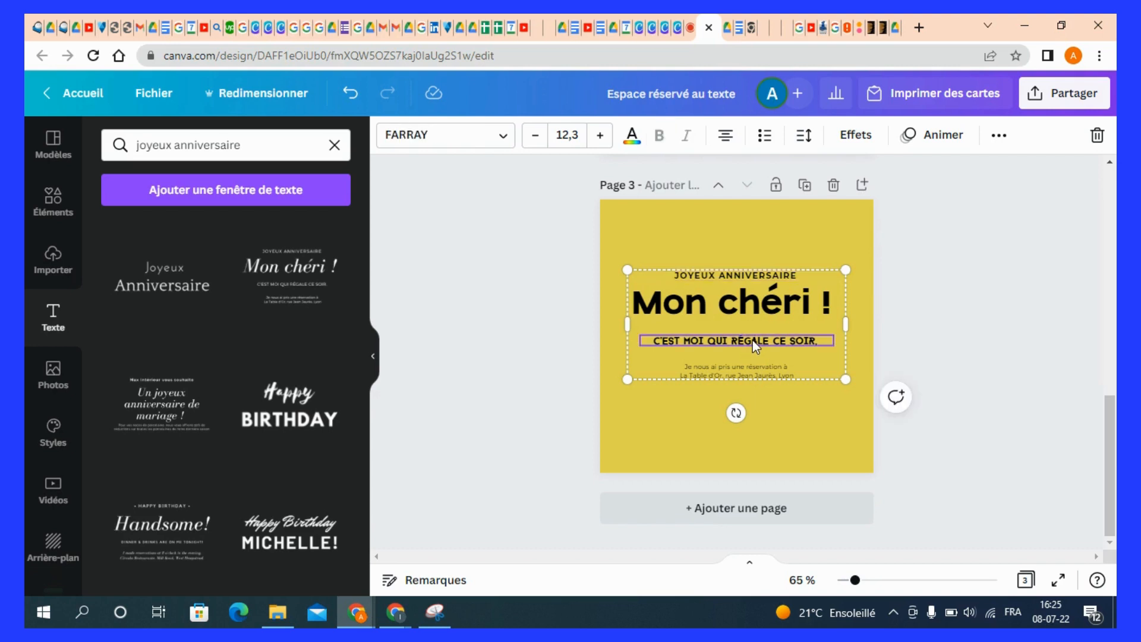
key(Delete)
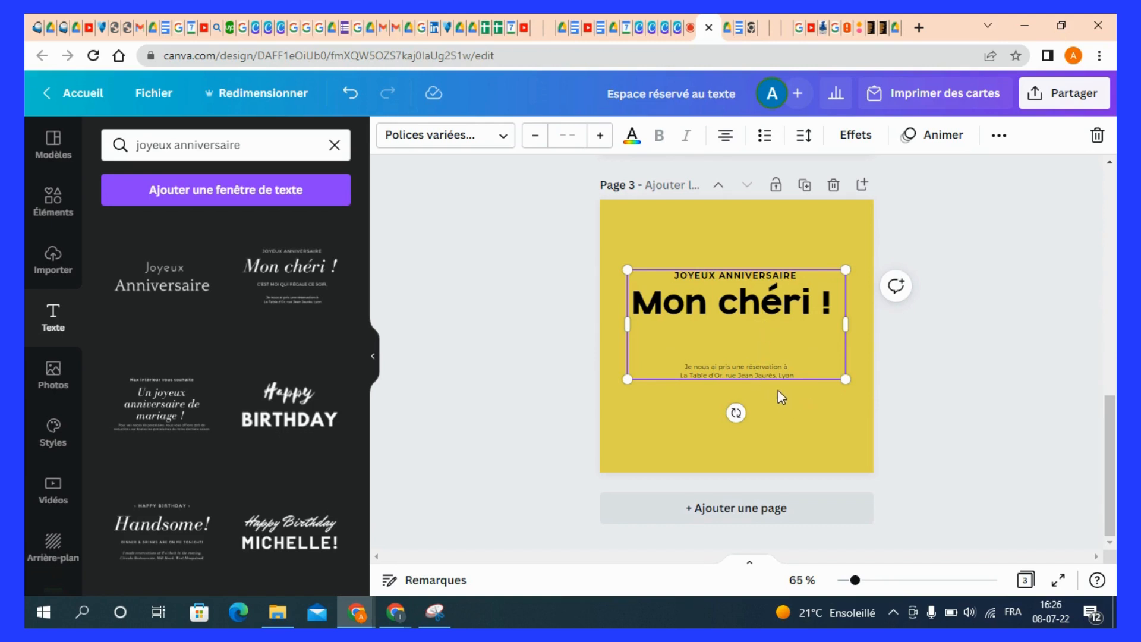
drag(750, 292, 755, 250)
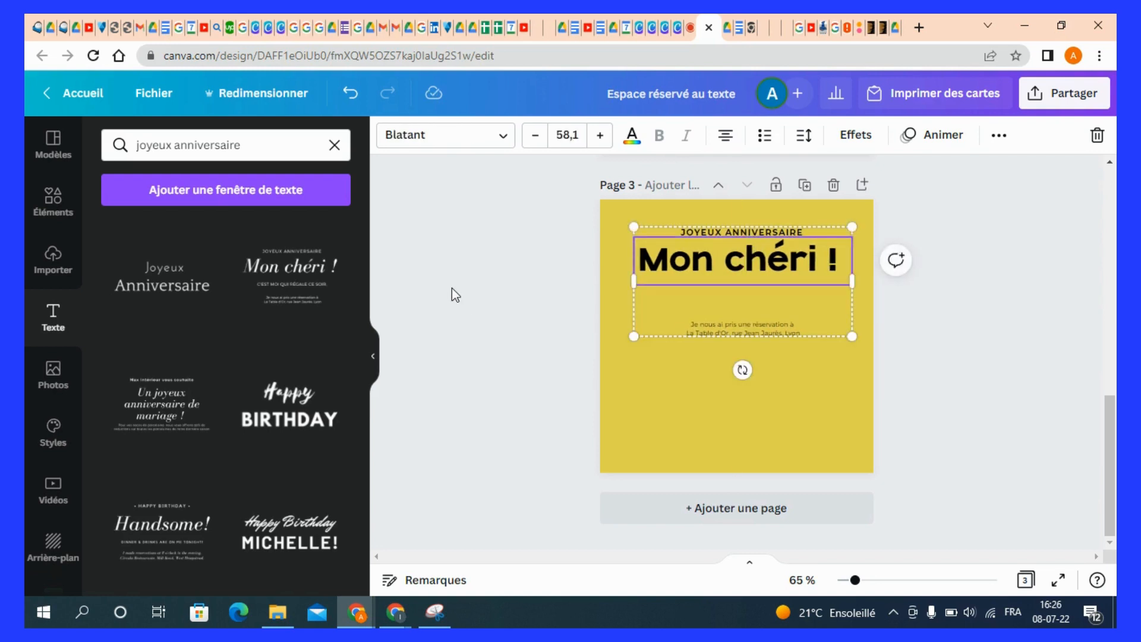
Step: Add a new text box and position it below the birthday text group, keeping its placeholder text
click(216, 203)
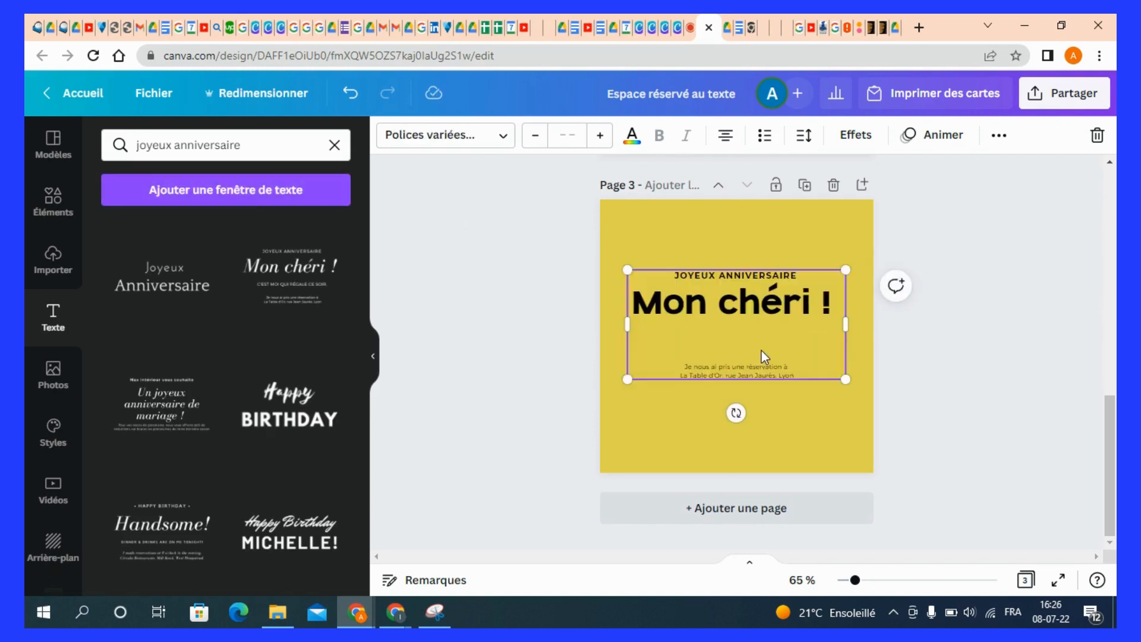
click(765, 428)
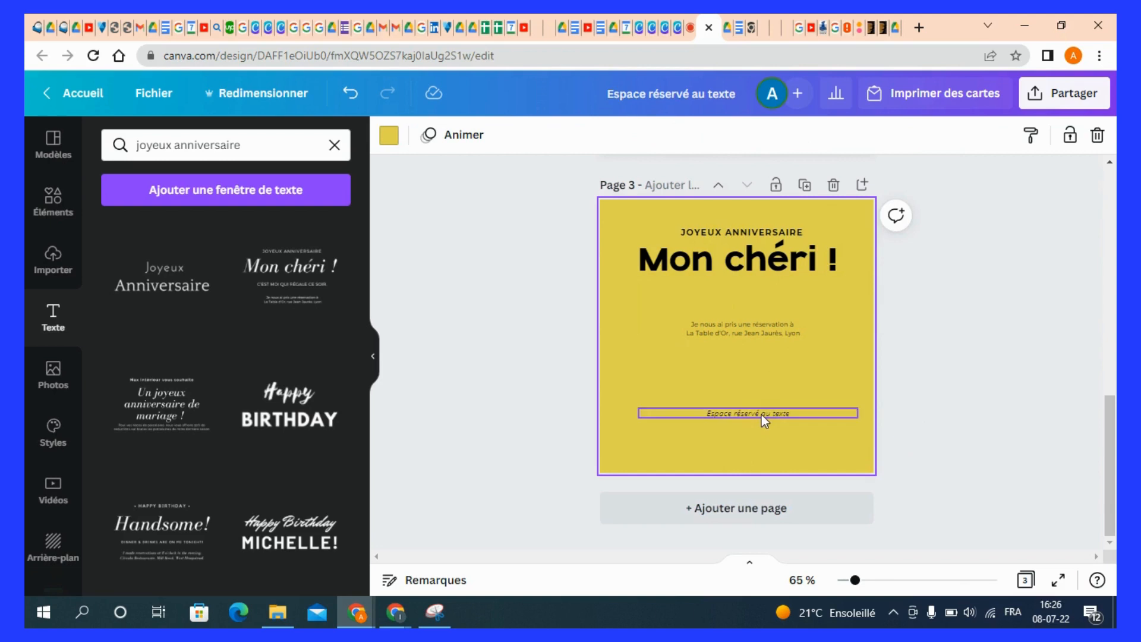
drag(761, 415, 746, 380)
double_click(747, 381)
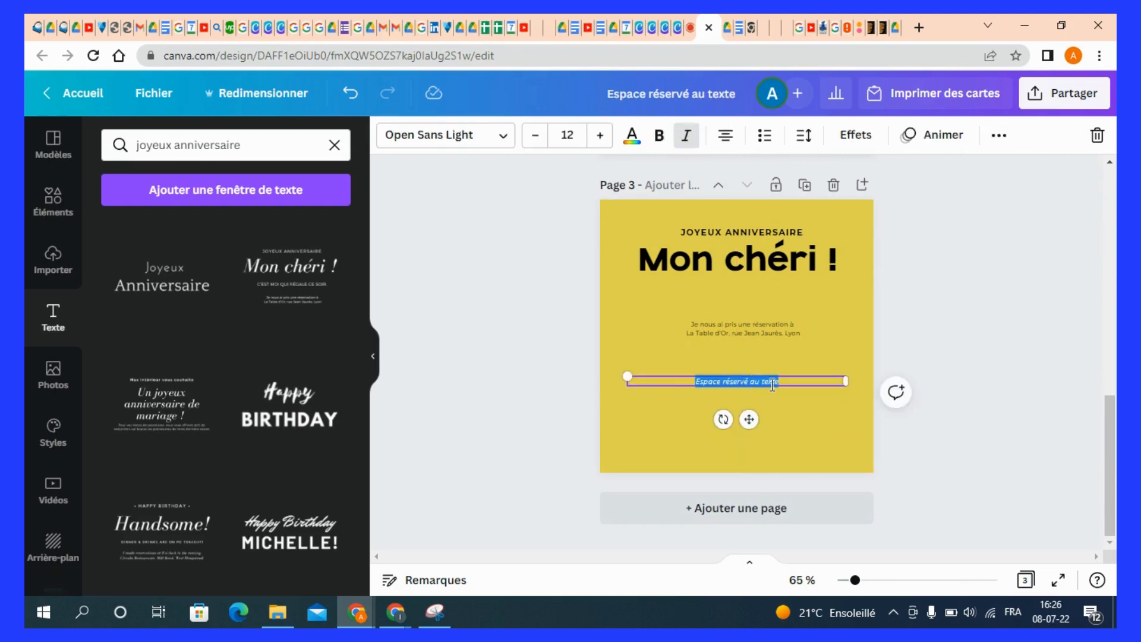
key(Escape)
Step: Group the new text box with the birthday text and move the combined group slightly down the page
drag(801, 403, 762, 299)
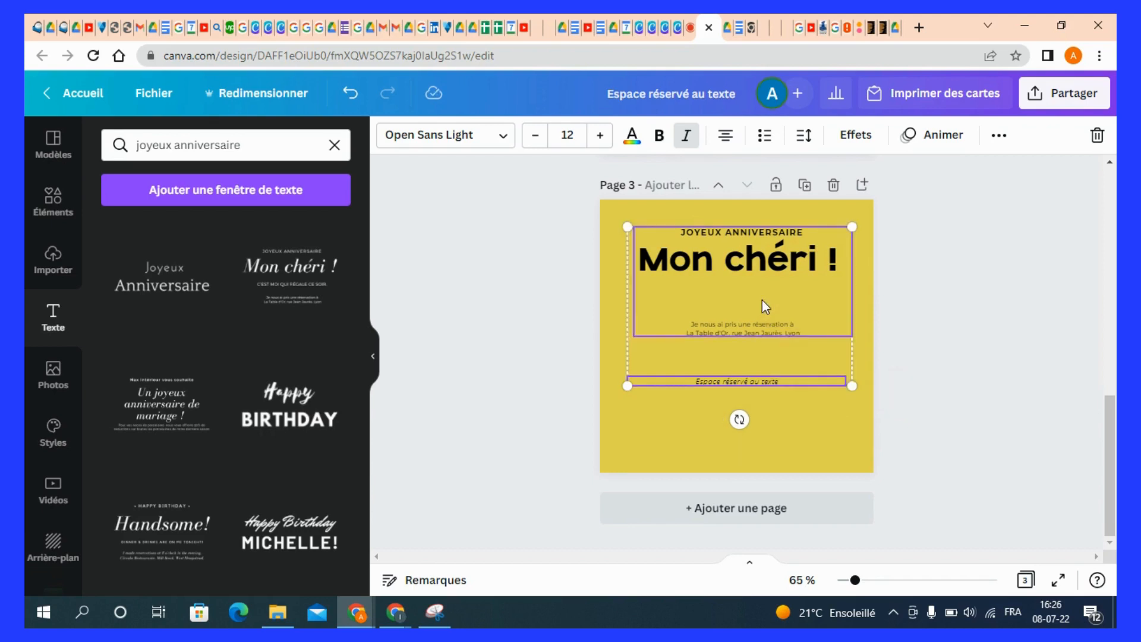
right_click(762, 301)
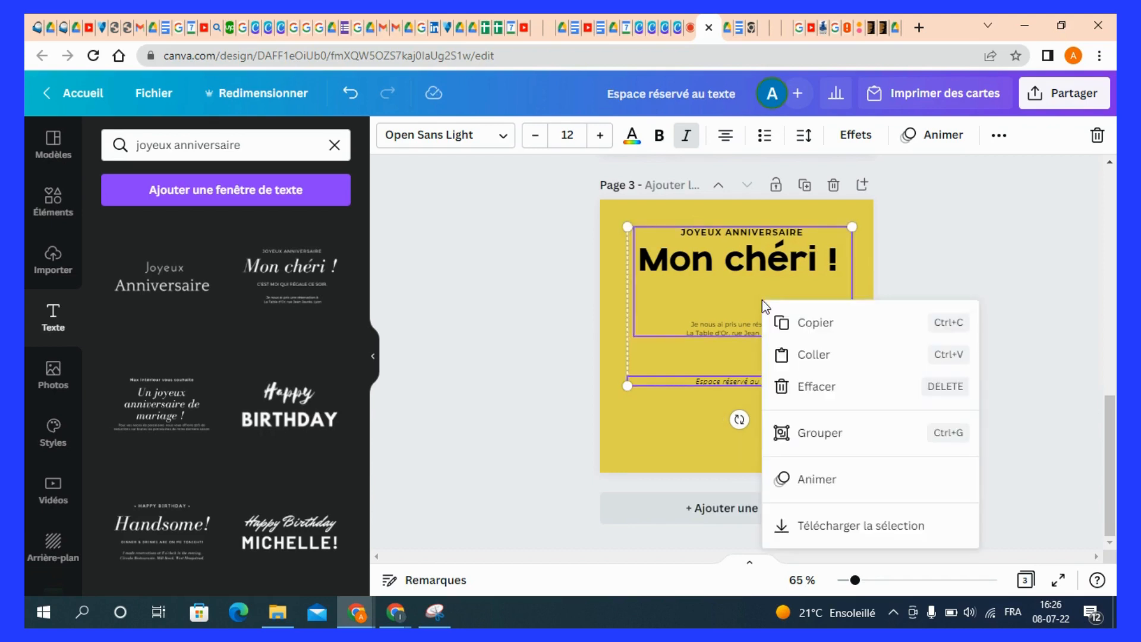
click(825, 439)
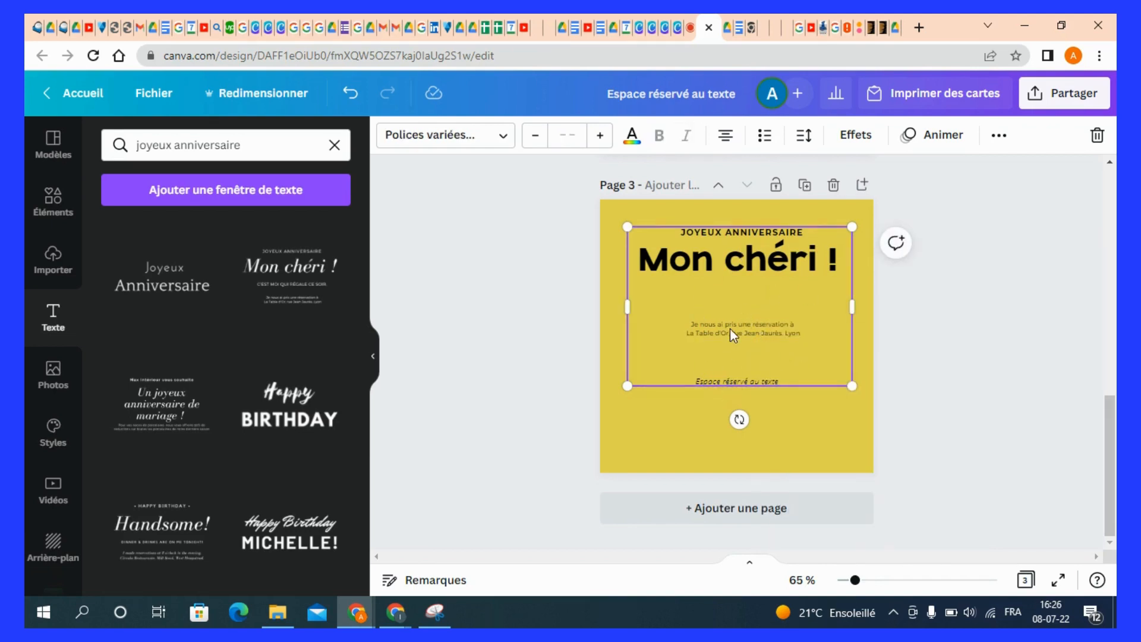
mouse_move(730, 328)
mouse_down()
mouse_move(736, 355)
mouse_move(723, 346)
mouse_move(747, 341)
mouse_move(738, 345)
mouse_up()
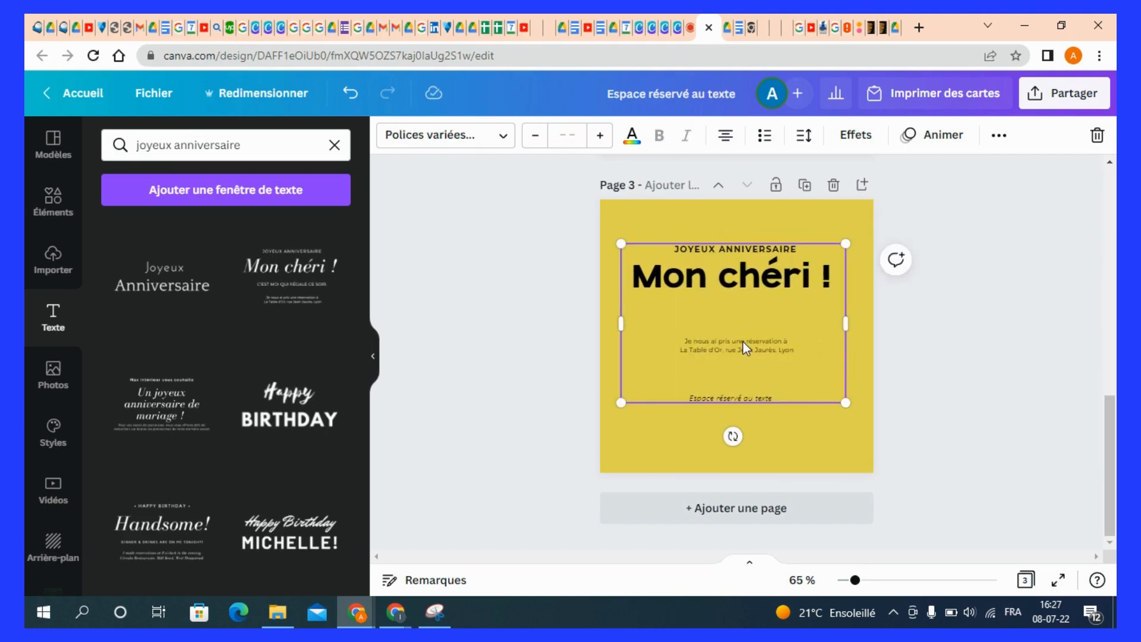
Step: Ungroup the combined text into separate text boxes and deselect them
right_click(740, 344)
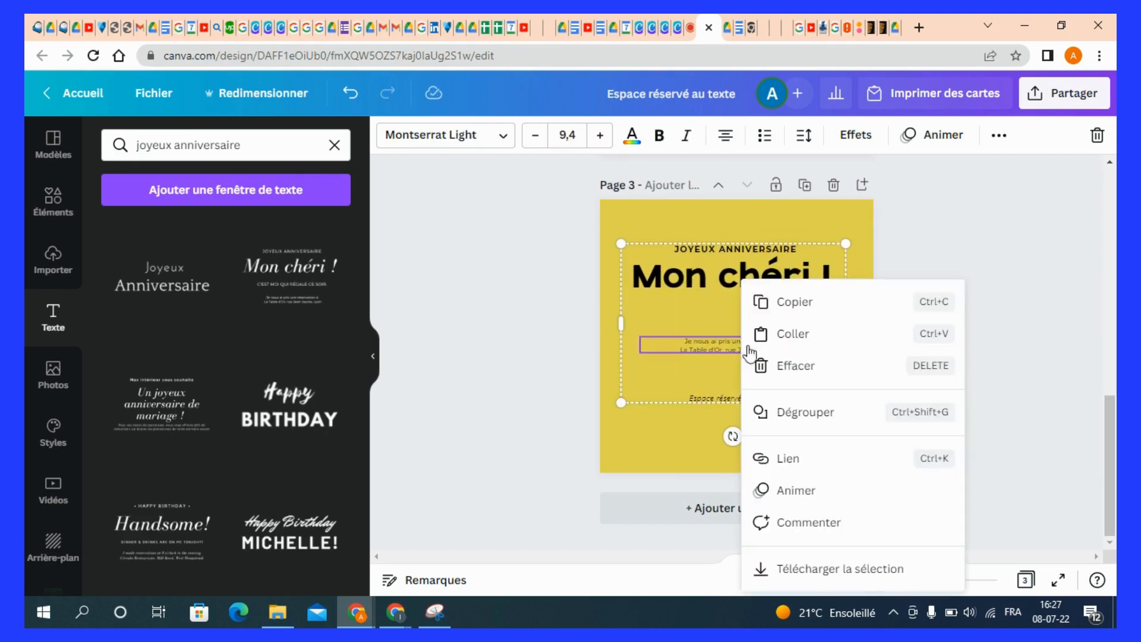
click(806, 413)
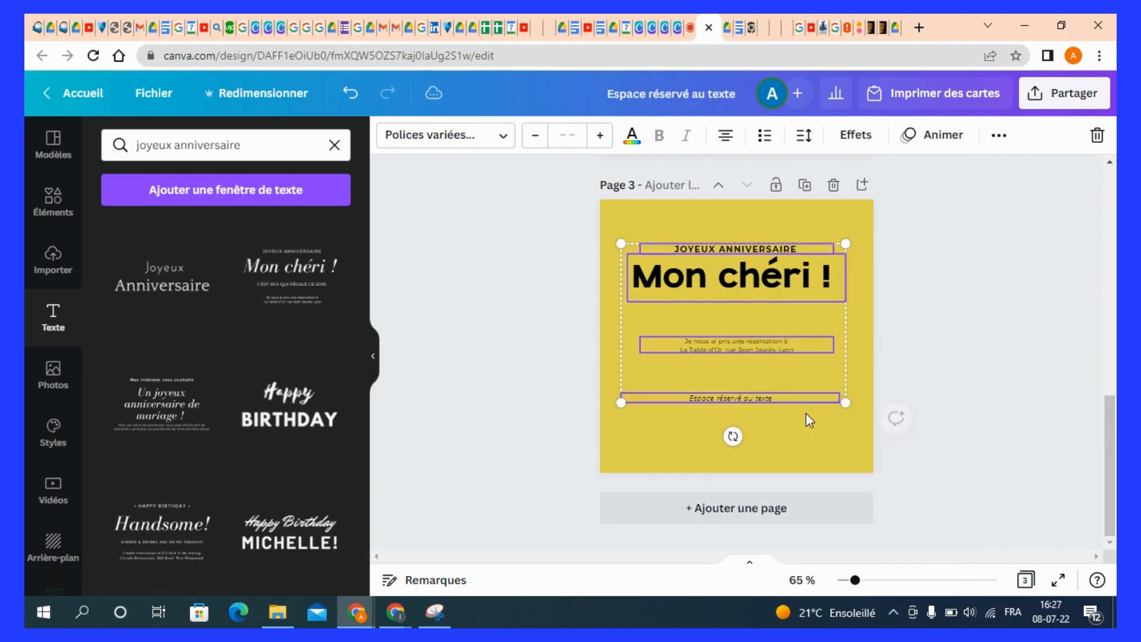
click(915, 359)
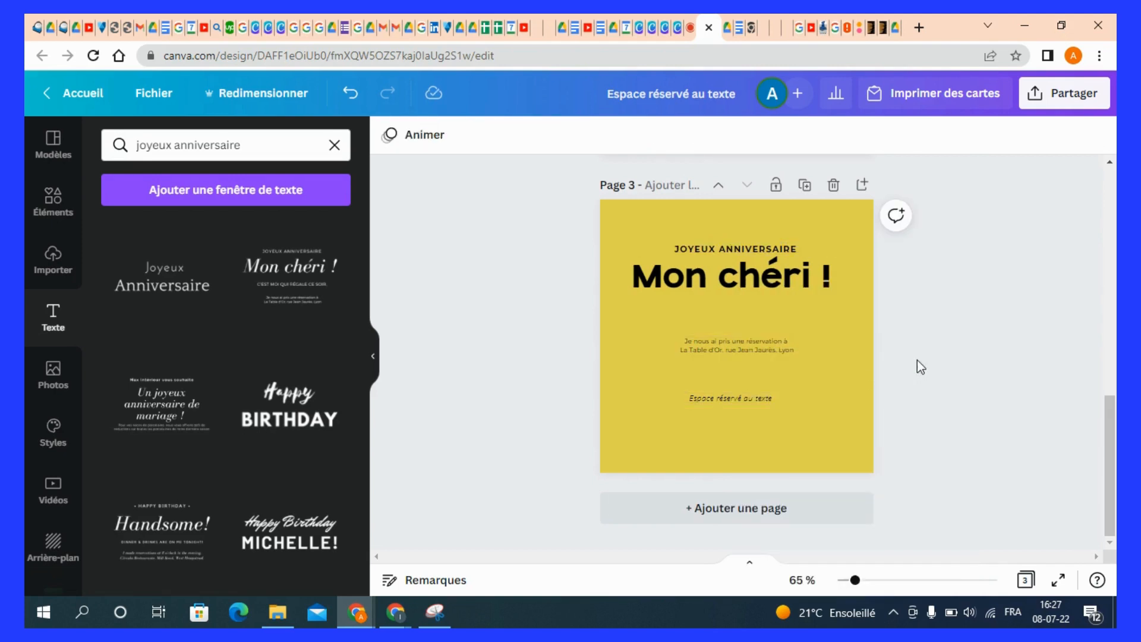